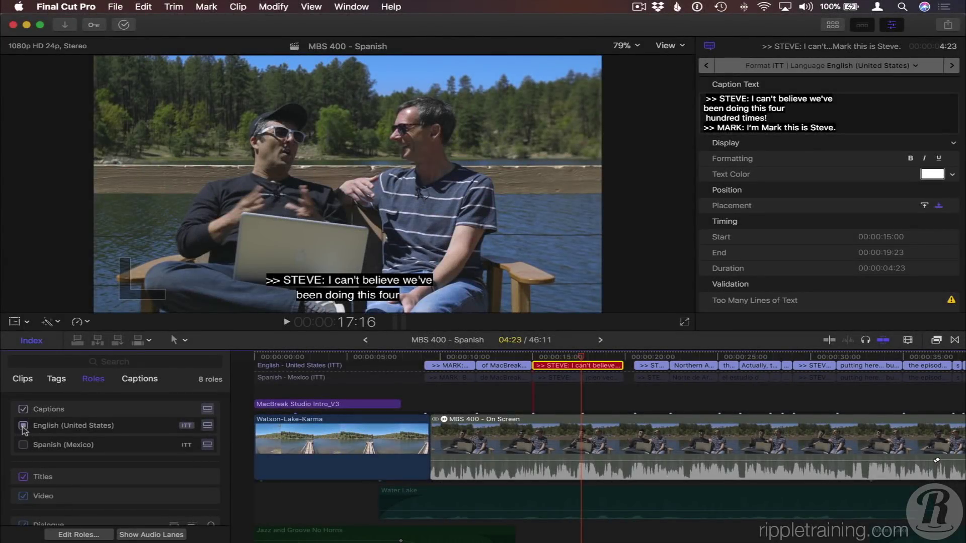
# - Split the long four-line English (United States) caption at 15 seconds into shorter captions
pyautogui.click(23, 426)
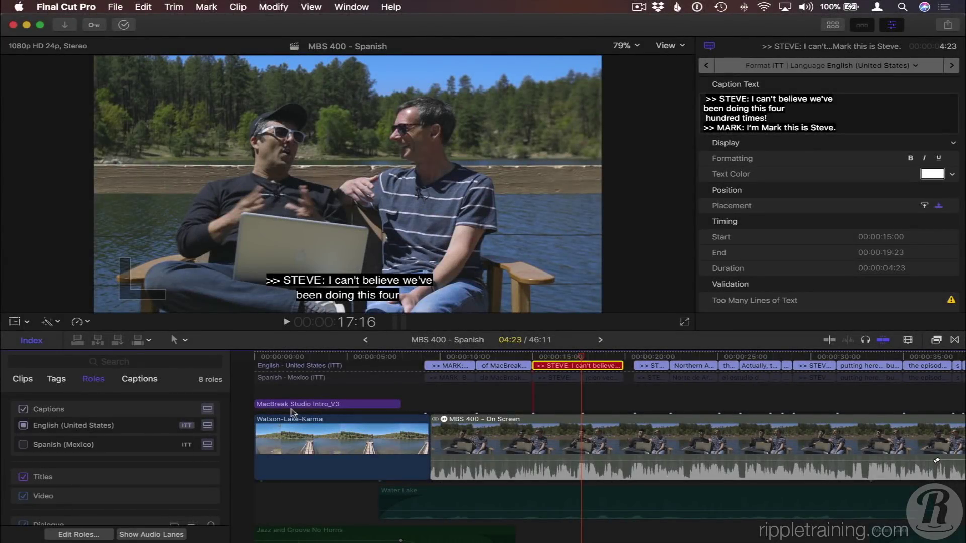
pyautogui.rightClick(582, 368)
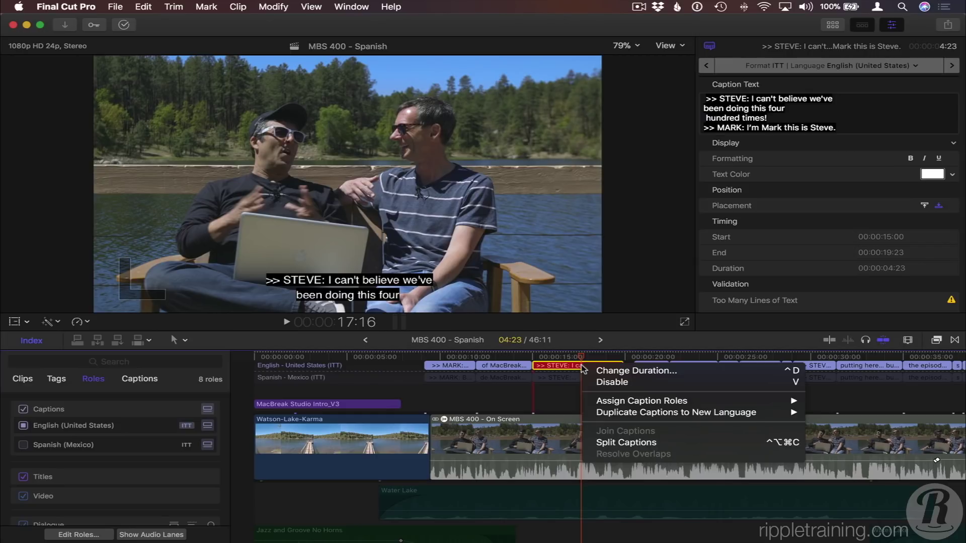
pyautogui.click(664, 443)
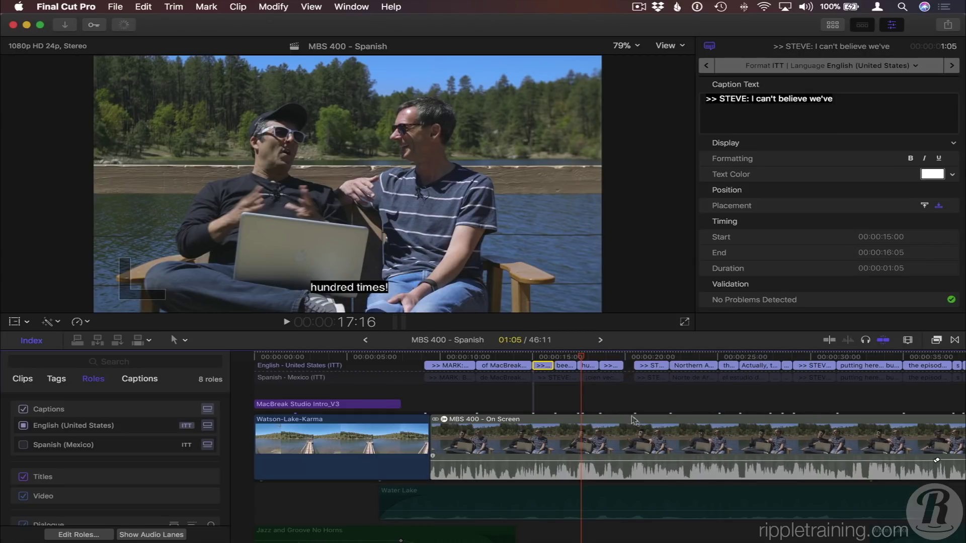
# - Scrub through the split captions and select the 'hundred times!' and 'been doing this four' captions
pyautogui.click(541, 357)
pyautogui.moveTo(544, 358); pyautogui.dragTo(590, 358)
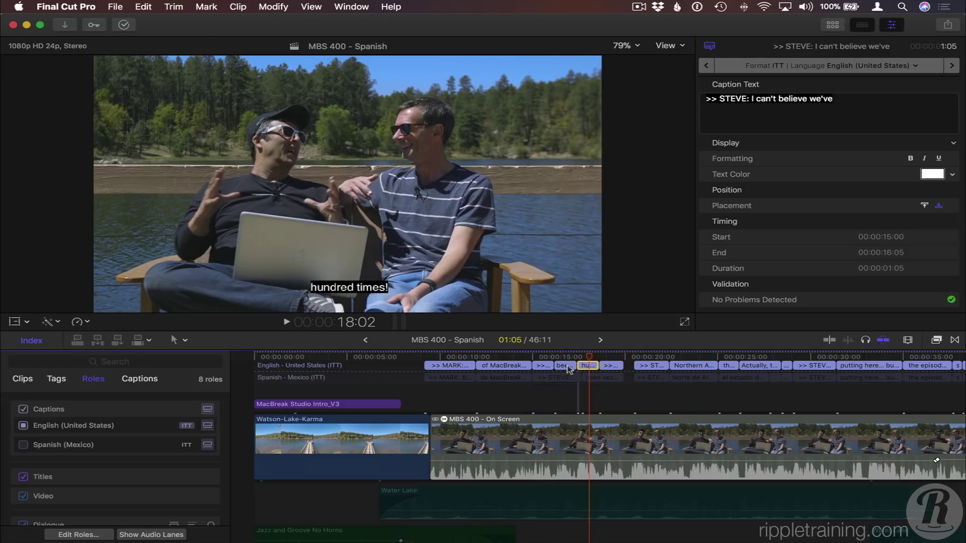
pyautogui.click(588, 366)
pyautogui.keyDown('super'); pyautogui.click(563, 365); pyautogui.keyUp('super')
pyautogui.rightClick(566, 366)
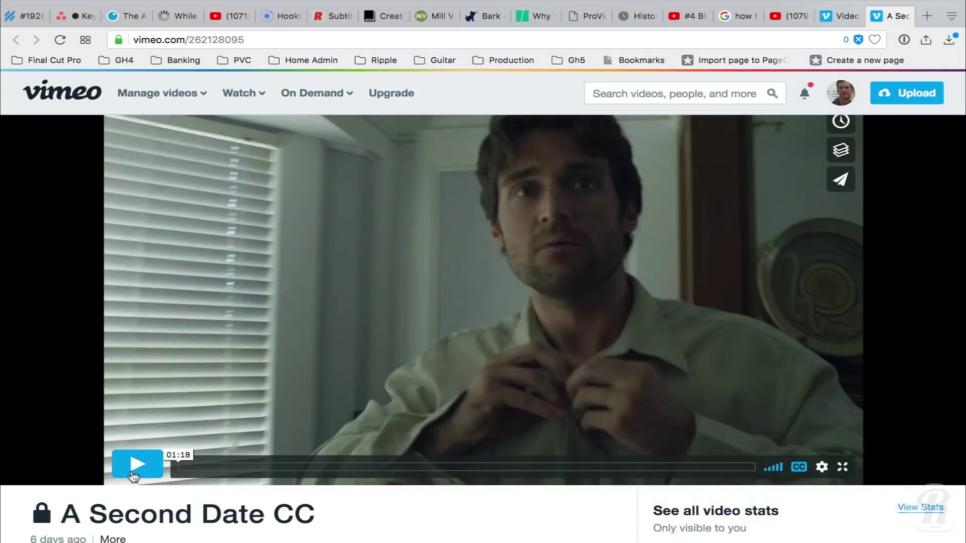
# - Turn on English CC and play A Second Date CC on Vimeo
pyautogui.click(135, 475)
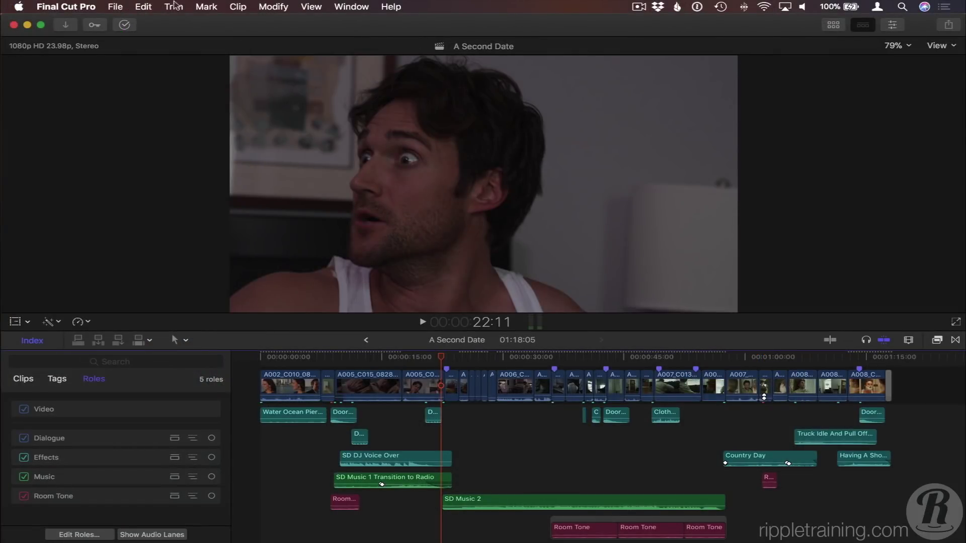
# - Import A Second Date.scc as CEA-608 English captions relative to the timeline
pyautogui.click(115, 7)
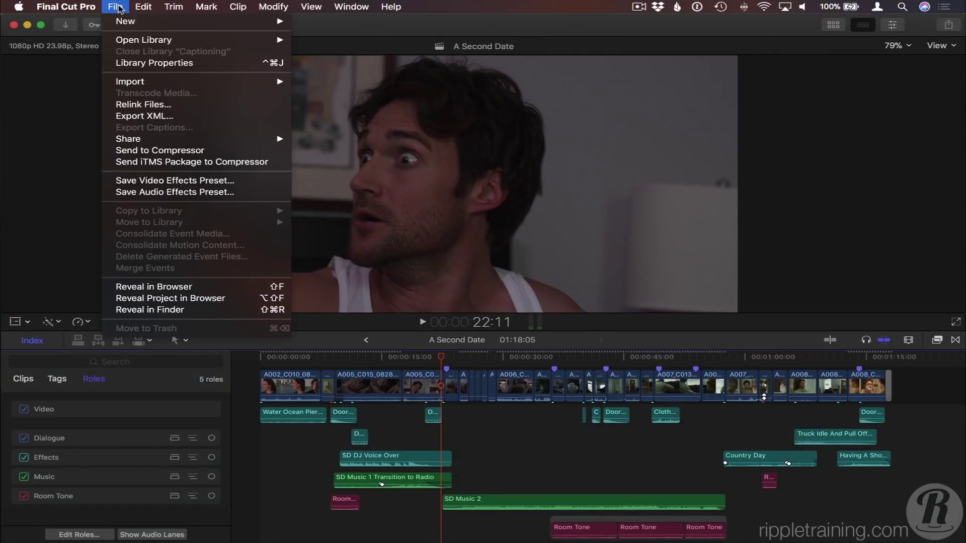
pyautogui.moveTo(128, 85)
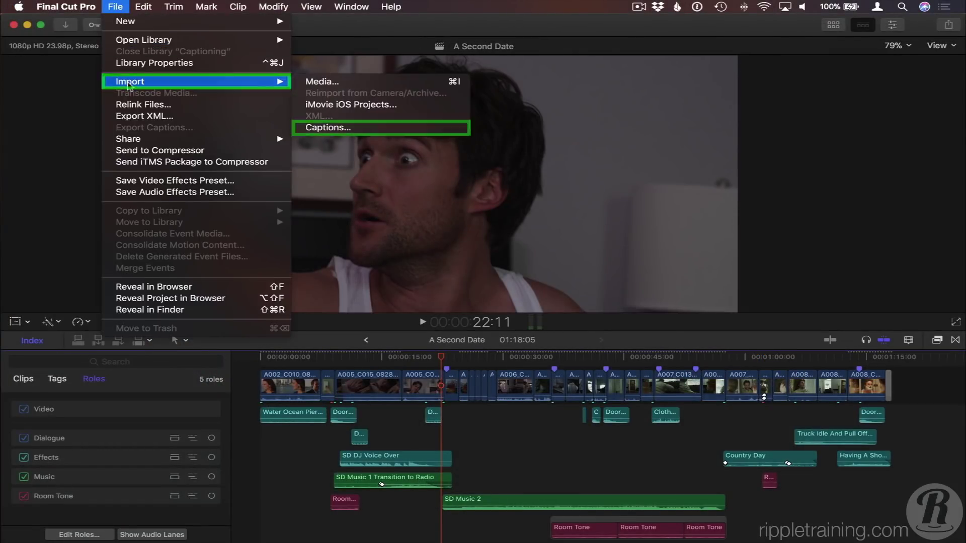
pyautogui.click(394, 129)
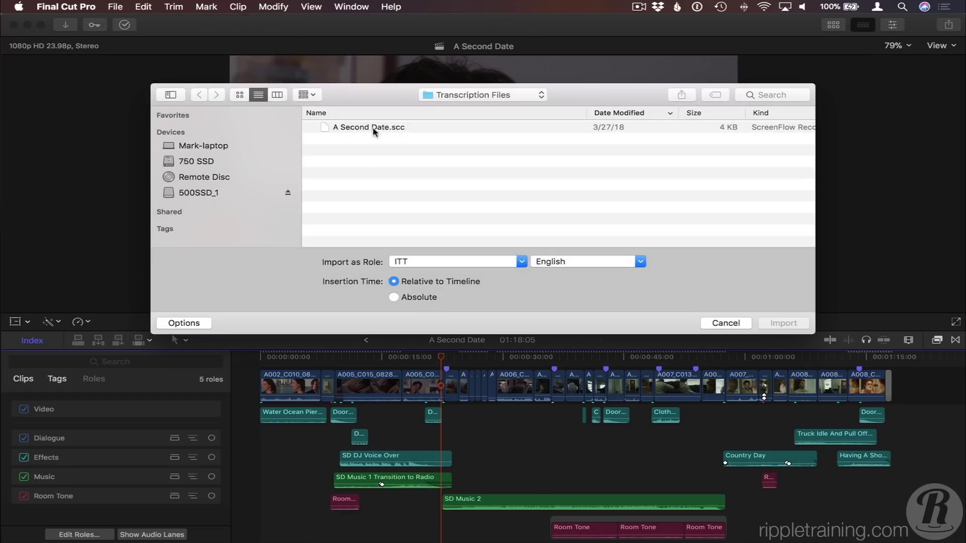
pyautogui.click(374, 129)
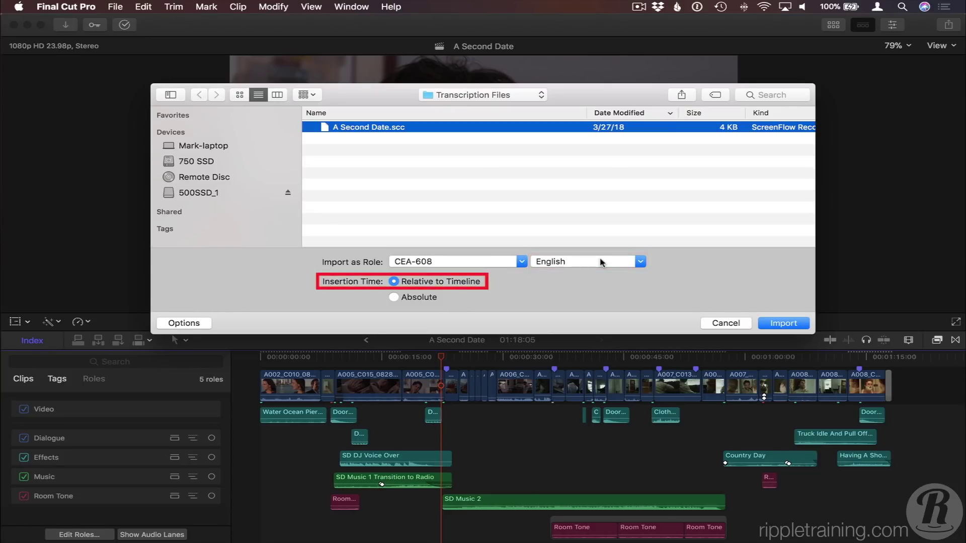
pyautogui.click(777, 324)
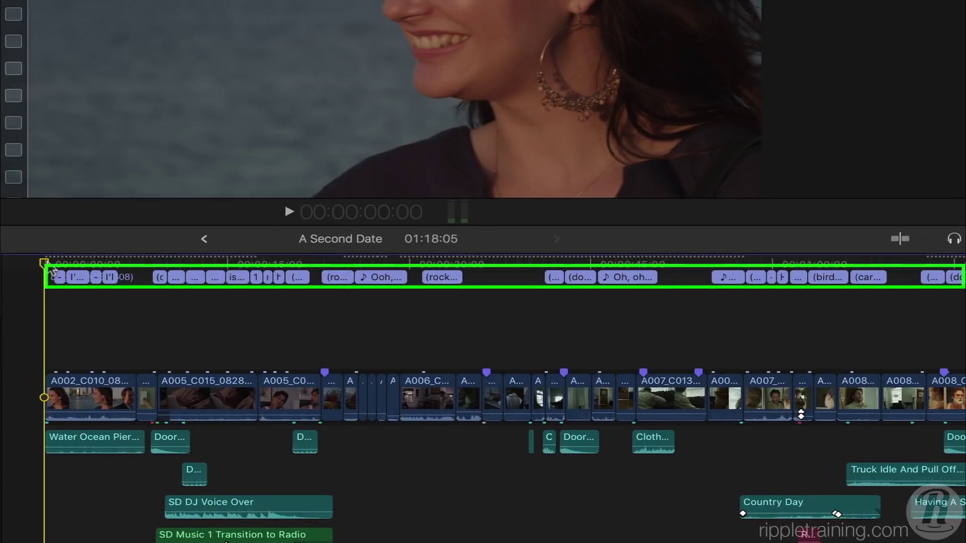
pyautogui.press('super+equal')
pyautogui.press('super+equal')
pyautogui.press('super+equal')
pyautogui.press('super+equal')
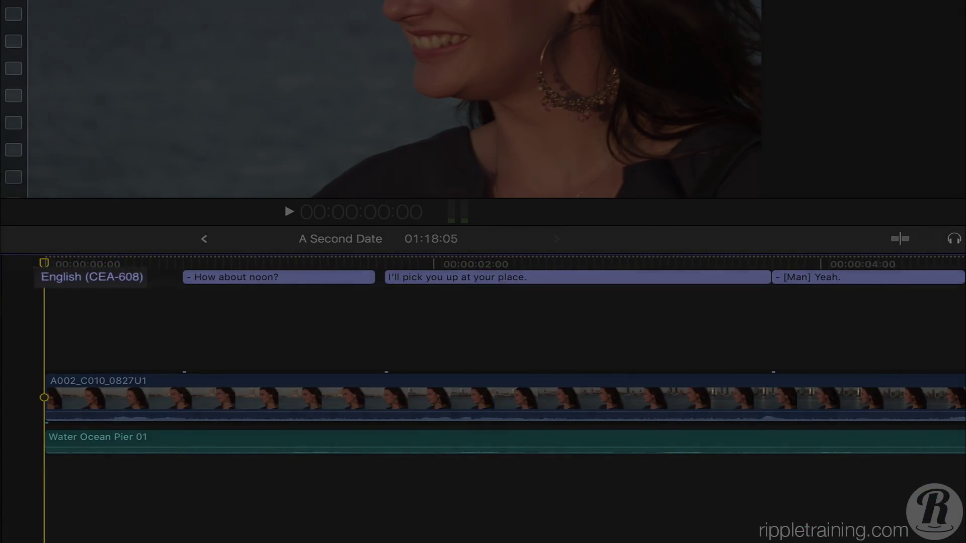
pyautogui.hotkey('shift', 'z')
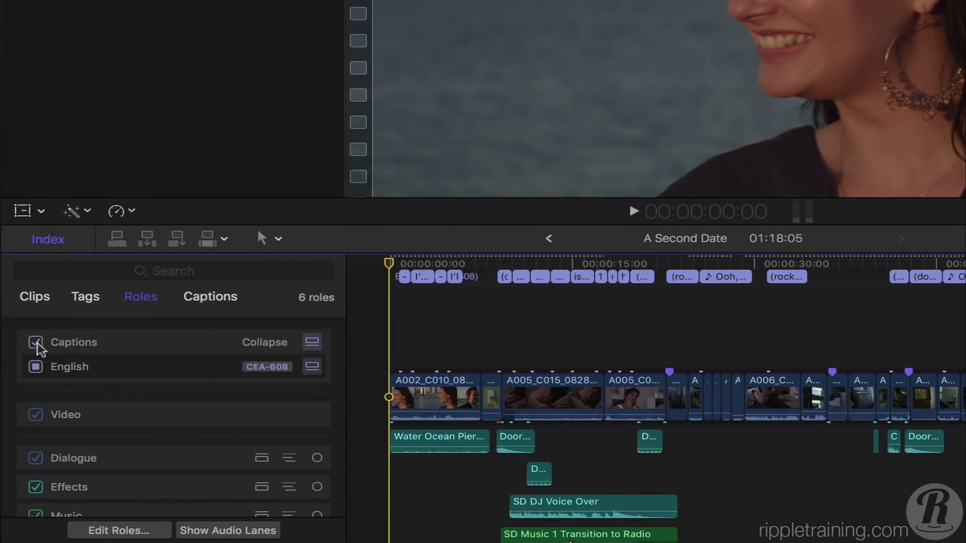
pyautogui.click(36, 343)
pyautogui.click(37, 343)
pyautogui.click(312, 368)
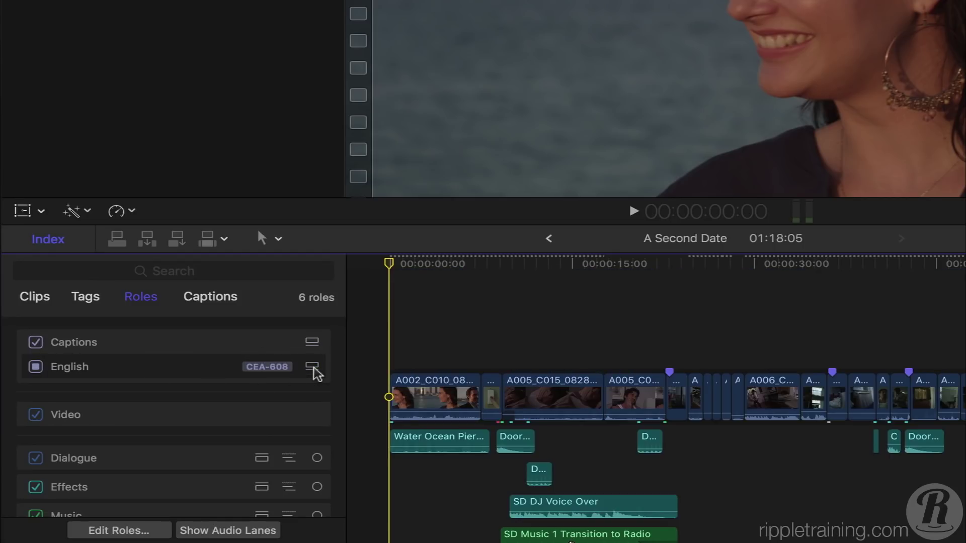
pyautogui.click(313, 367)
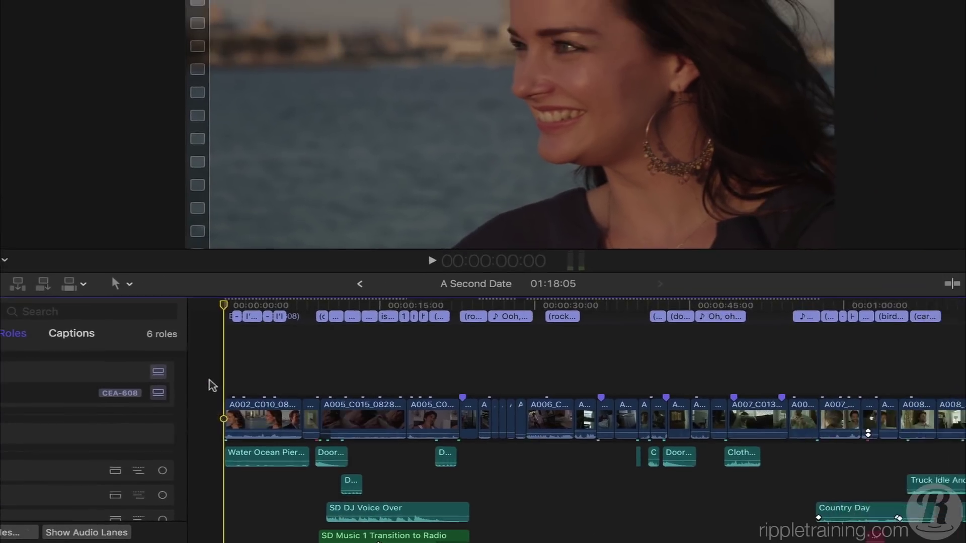
pyautogui.moveTo(242, 305); pyautogui.dragTo(308, 308)
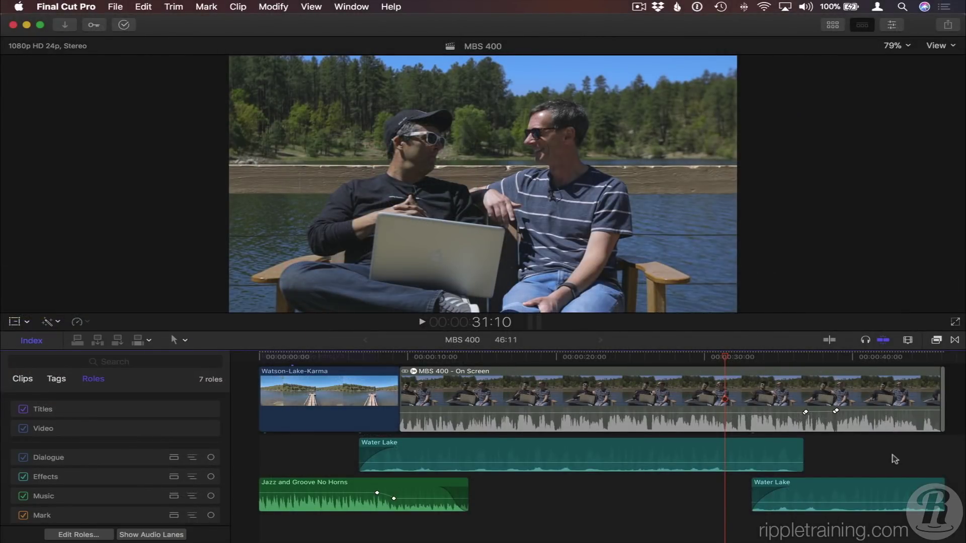
# - Disable the Water Lake and Jazz and Groove No Horns clips, then review export roles and cancel
pyautogui.moveTo(893, 456); pyautogui.dragTo(415, 500)
pyautogui.press('v')
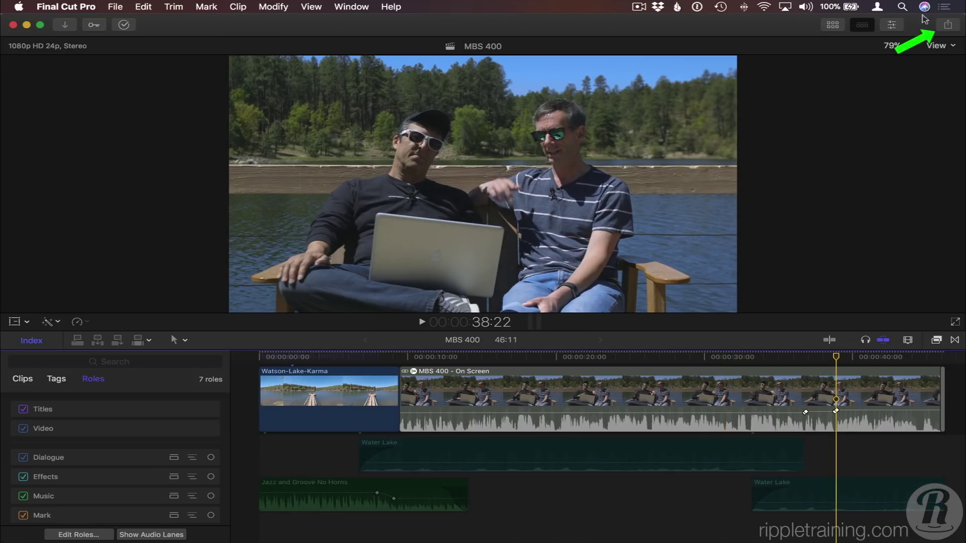
pyautogui.click(947, 24)
pyautogui.click(850, 164)
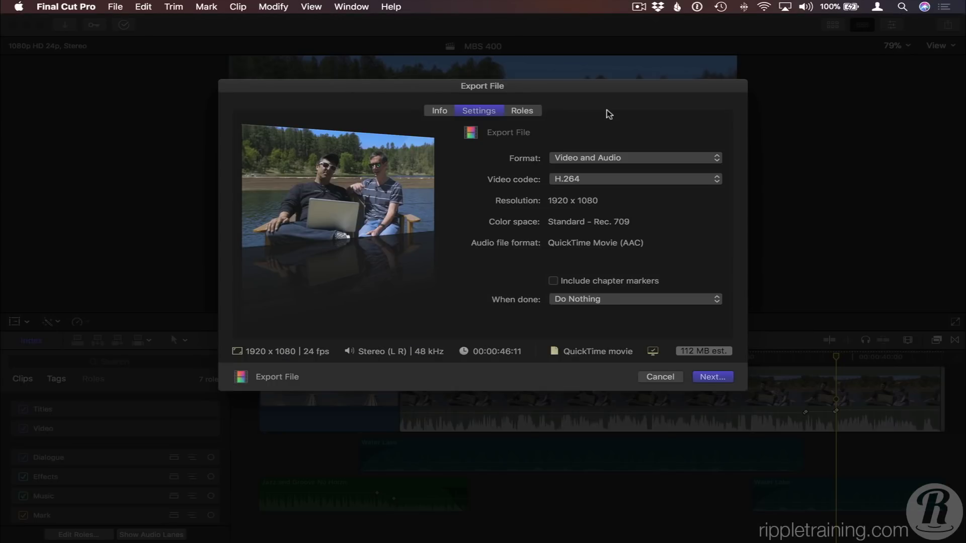
pyautogui.click(522, 110)
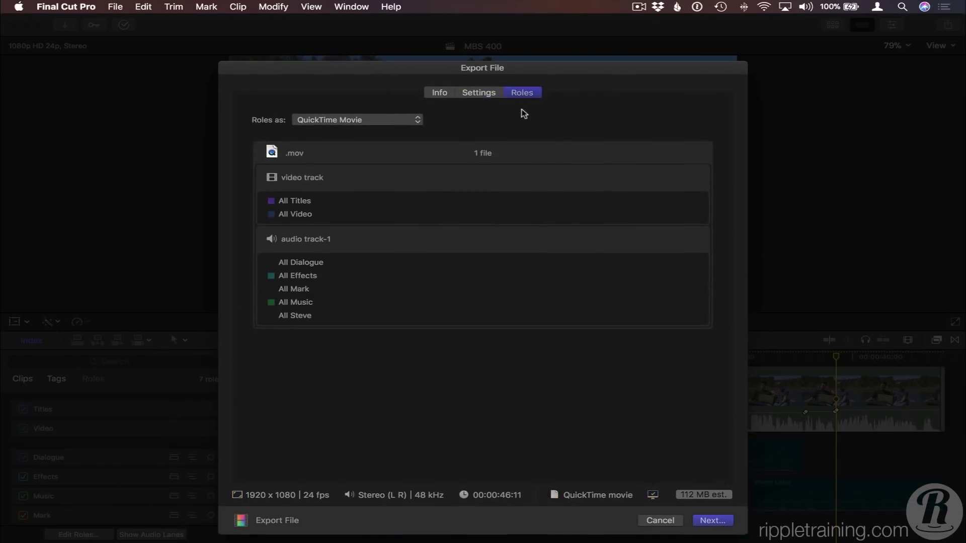
pyautogui.click(389, 120)
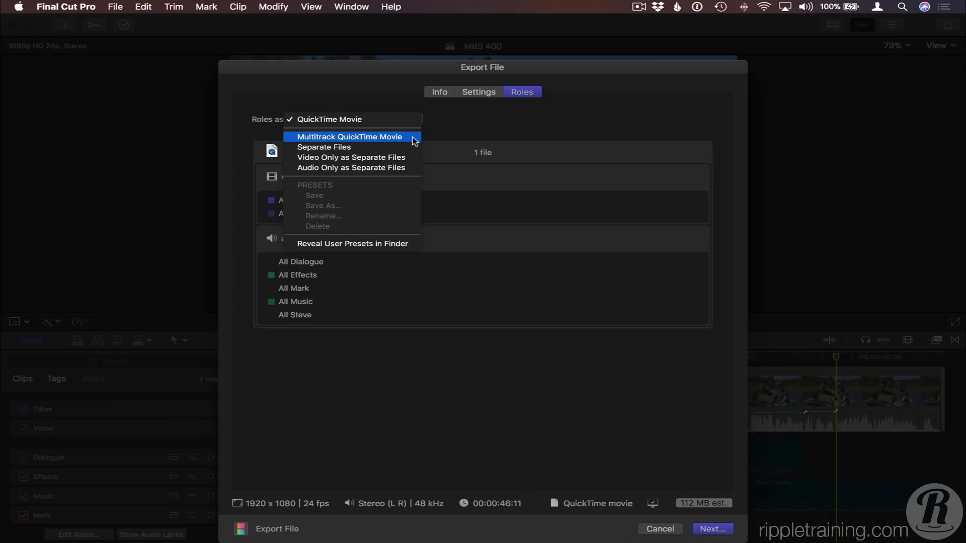
pyautogui.click(528, 135)
pyautogui.click(660, 529)
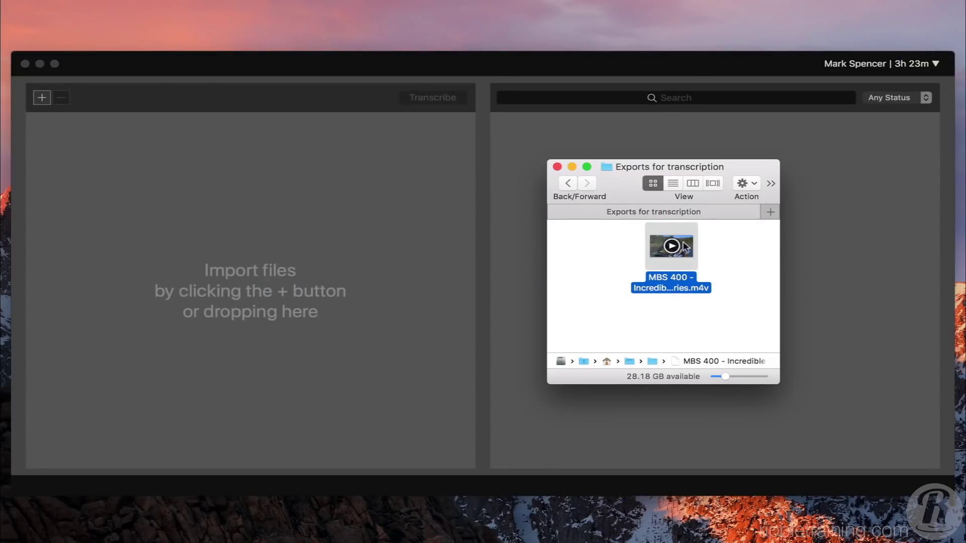
# - Transcribe the MBS 400 .m4v in English (North American) with Two Speakers
pyautogui.moveTo(685, 246); pyautogui.dragTo(334, 231)
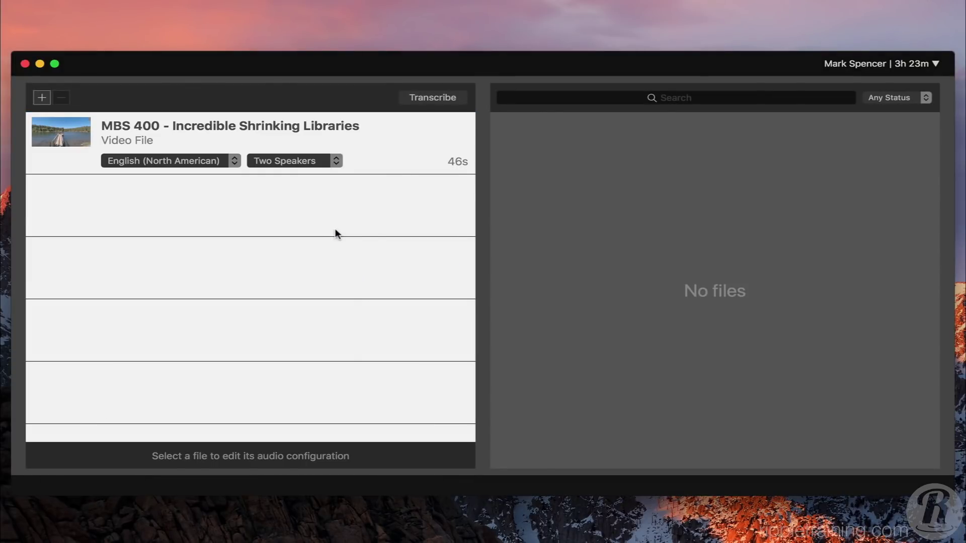
pyautogui.click(234, 161)
pyautogui.click(232, 161)
pyautogui.click(336, 161)
pyautogui.click(336, 161)
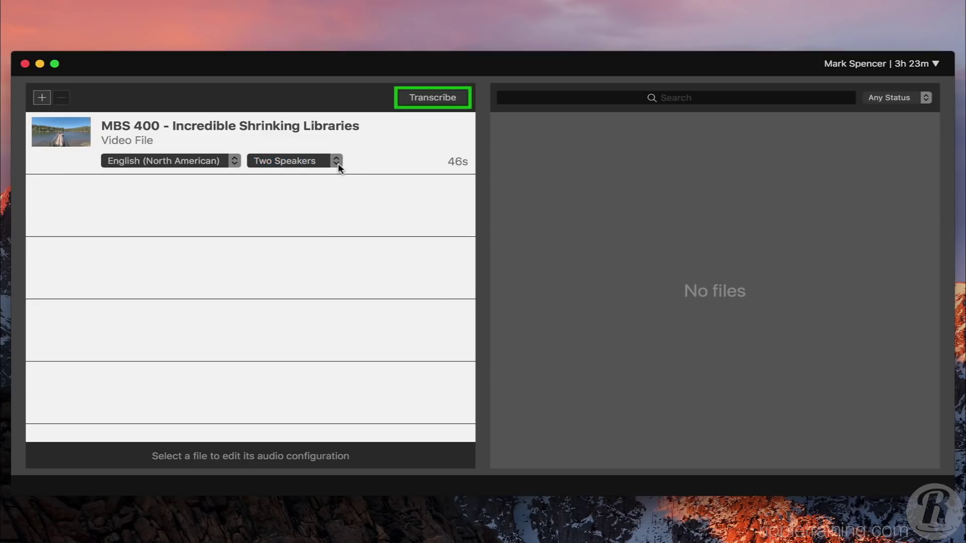
pyautogui.click(447, 97)
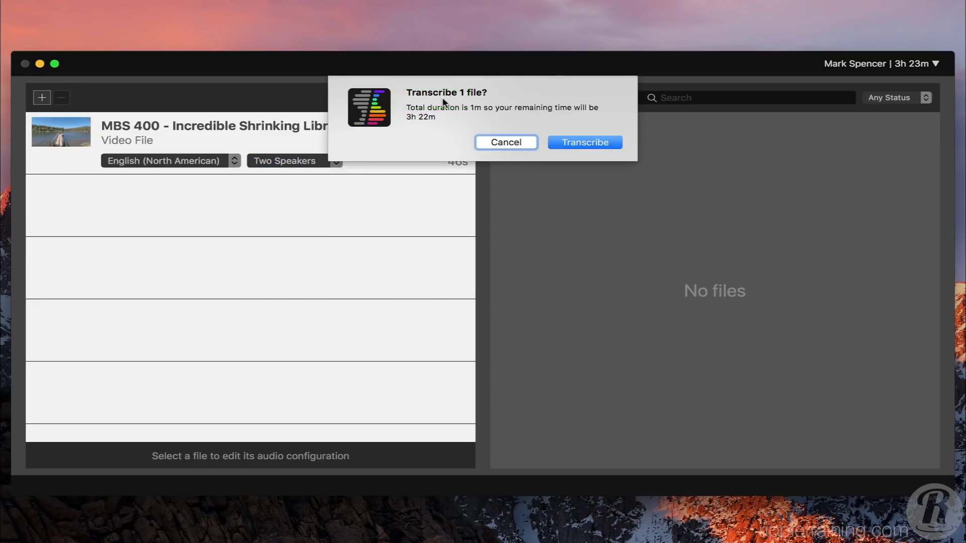
pyautogui.click(604, 145)
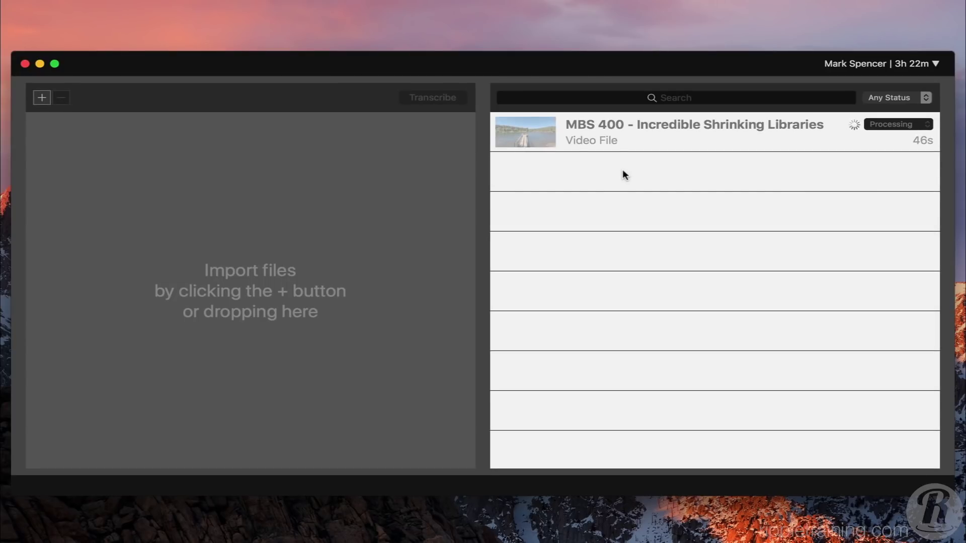
# - Open the finished MBS 400 transcript and give both speakers their real names
pyautogui.doubleClick(718, 131)
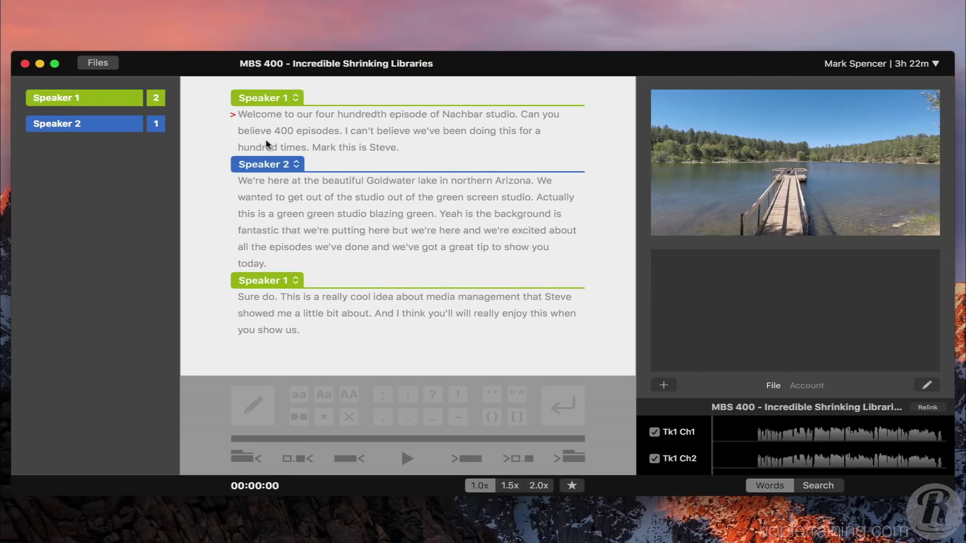
pyautogui.click(253, 114)
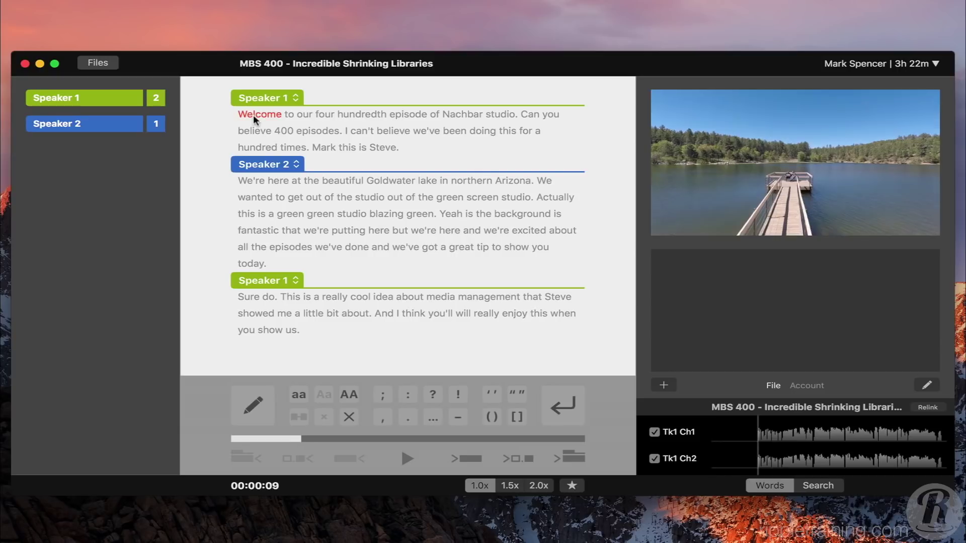
pyautogui.click(405, 454)
pyautogui.write('Mark')
pyautogui.press('Tab')
pyautogui.write('St')
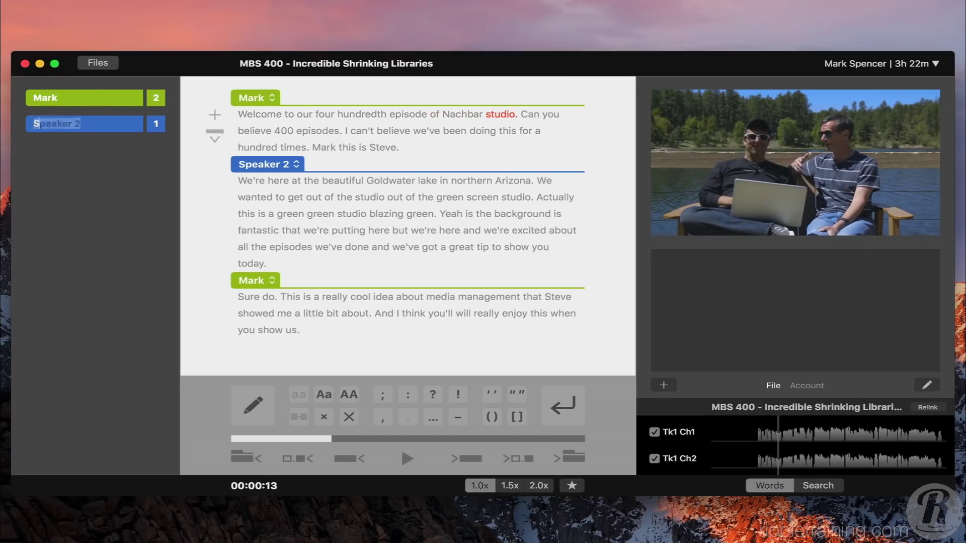
pyautogui.write('eve')
pyautogui.press('Return')
# - Change Nachbar to MacBreak, add paragraph breaks, and assign the new paragraph to the first speaker
pyautogui.doubleClick(477, 115)
pyautogui.write('MacBreak')
pyautogui.click(347, 132)
pyautogui.press('Return')
pyautogui.click(518, 168)
pyautogui.press('Return')
pyautogui.click(257, 168)
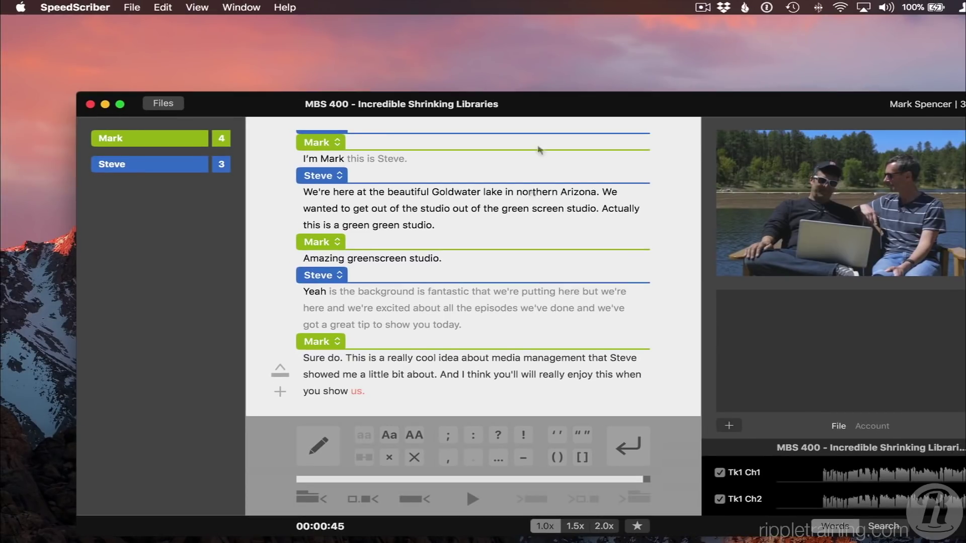
# - Export the transcript as an iTunes Timed Text (.itt) file
pyautogui.click(133, 8)
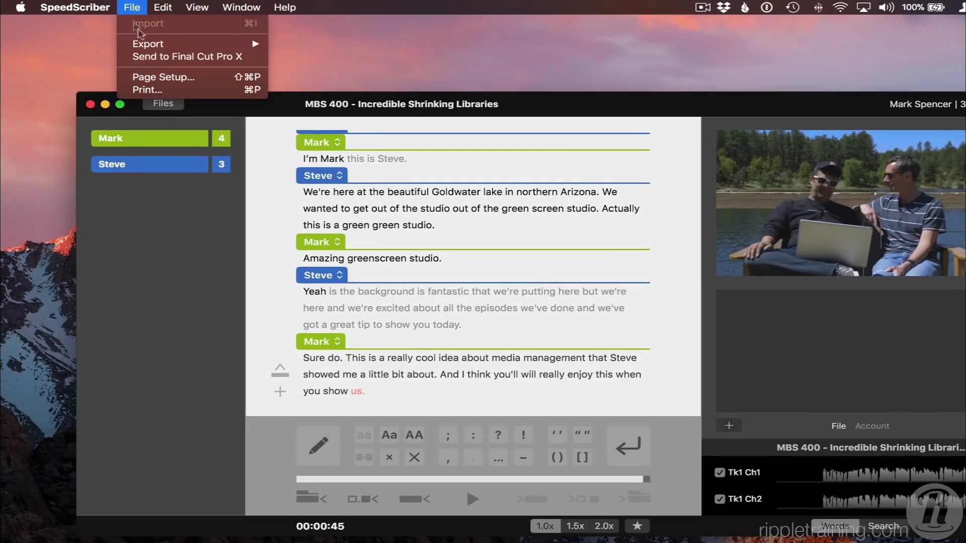
pyautogui.moveTo(152, 44)
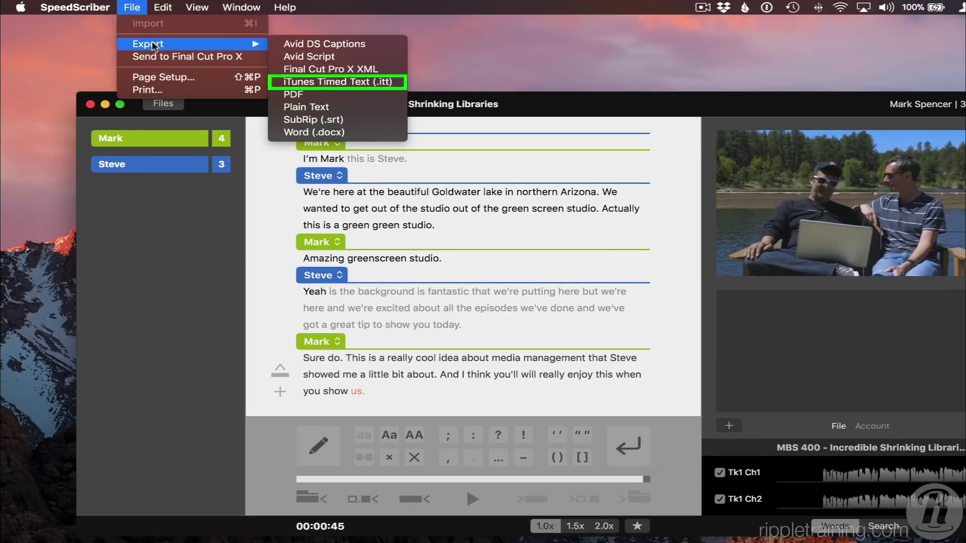
pyautogui.click(355, 82)
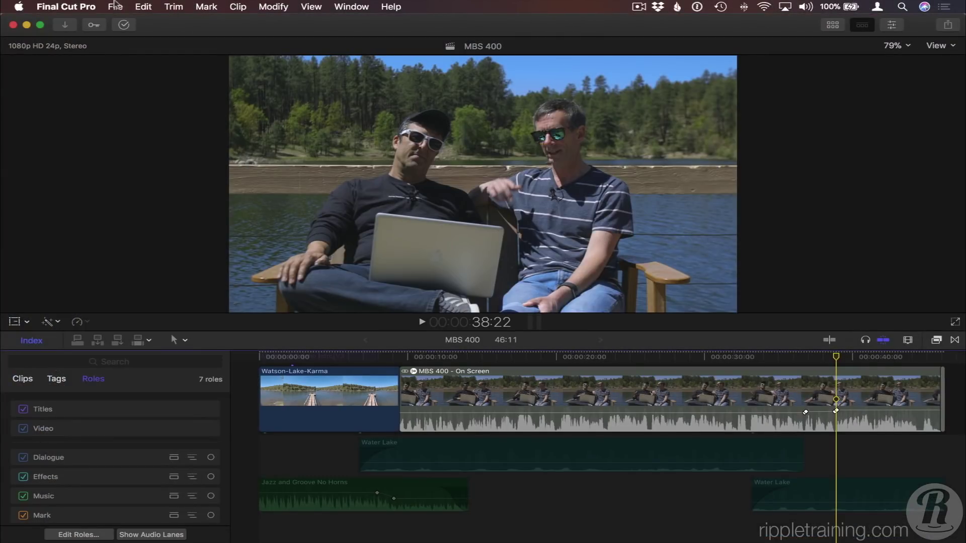
# - Import MBS 400 - Incredible Shrinking Libraries.itt as English captions and return to the project start
pyautogui.click(115, 8)
pyautogui.moveTo(151, 83)
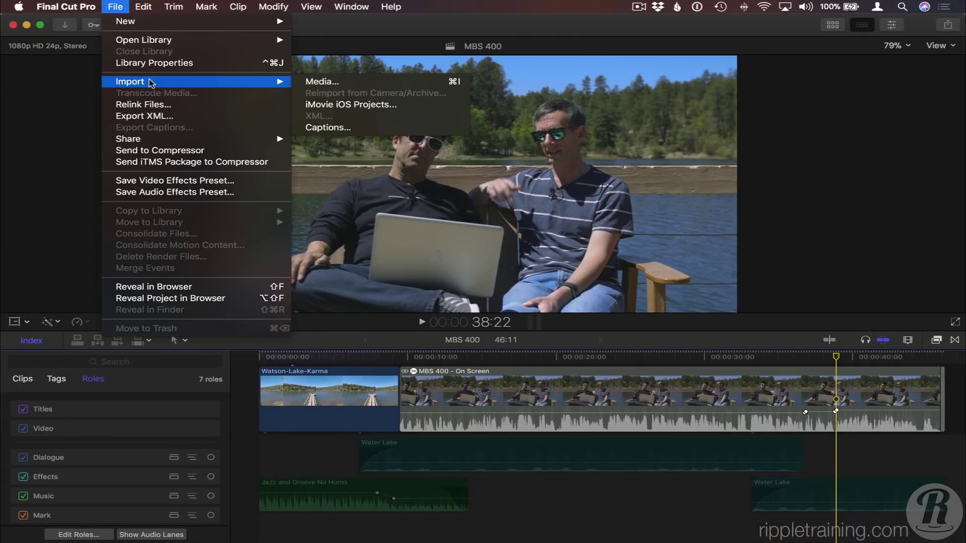
pyautogui.click(354, 127)
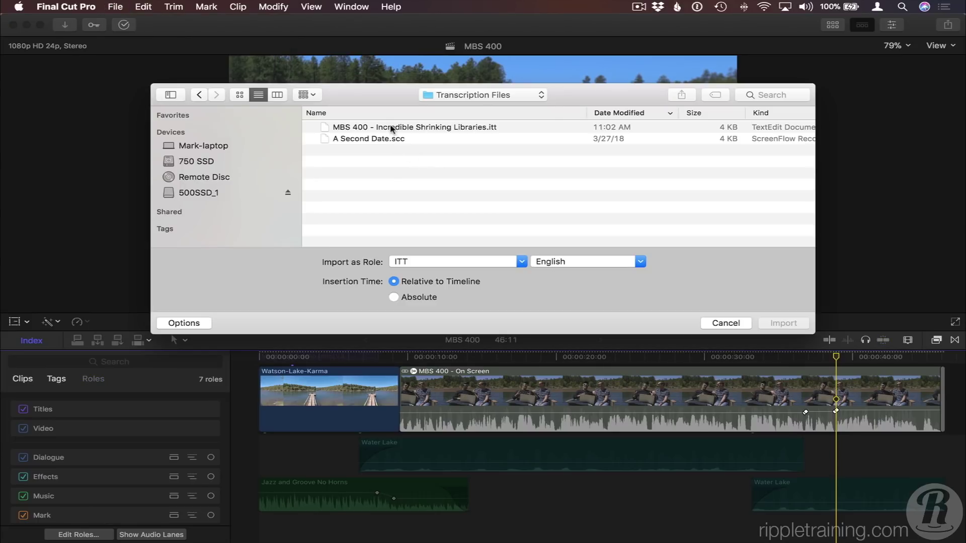
pyautogui.click(391, 129)
pyautogui.click(781, 330)
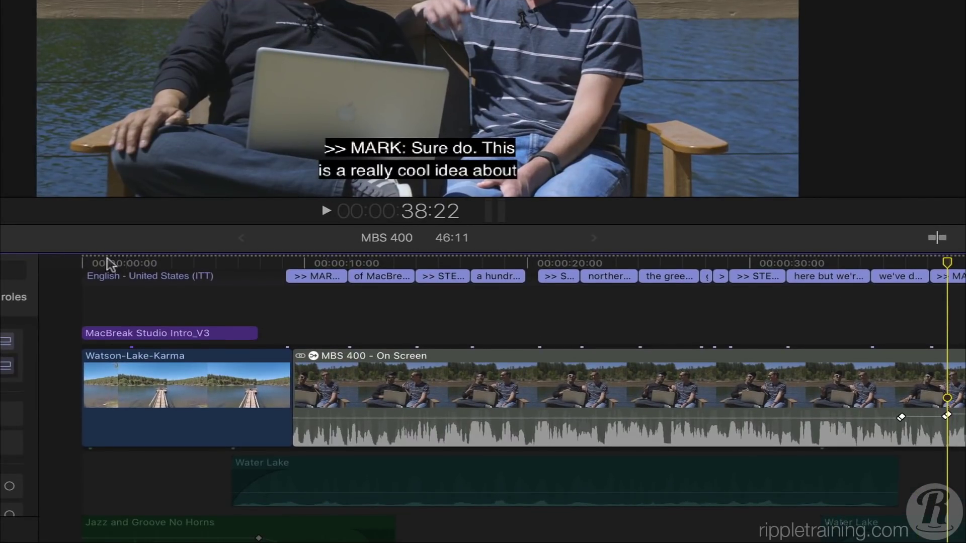
pyautogui.click(137, 291)
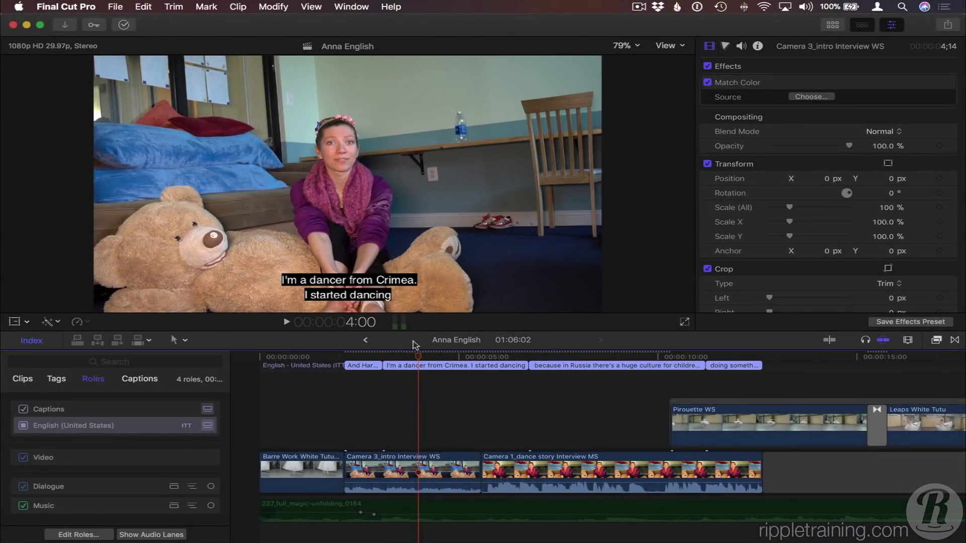
# - Replace the first caption's misheard name with the dancer's correct self-introduction
pyautogui.click(363, 367)
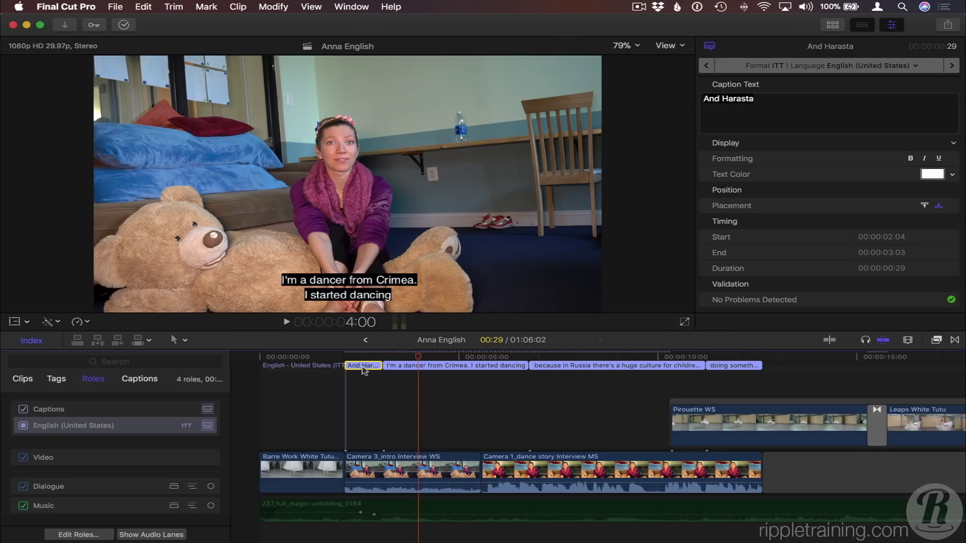
pyautogui.press('/')
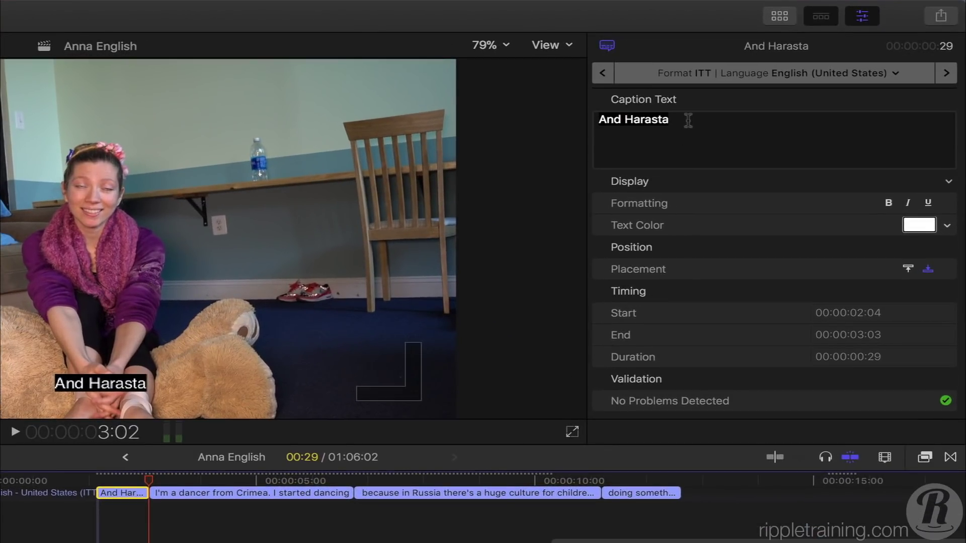
pyautogui.tripleClick(687, 120)
pyautogui.write("I'm Annaressa")
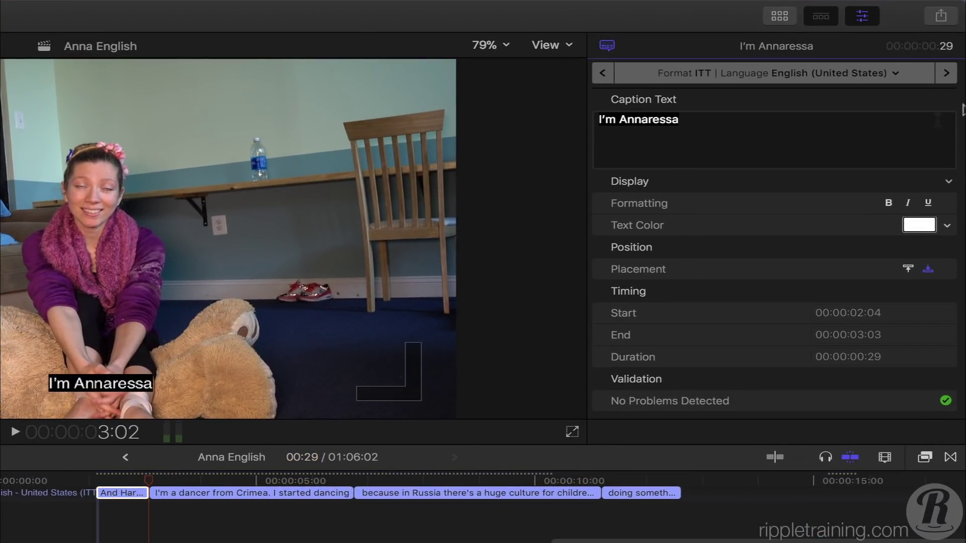
# - Step through the following captions up to the 'because in Russia' caption
pyautogui.click(946, 73)
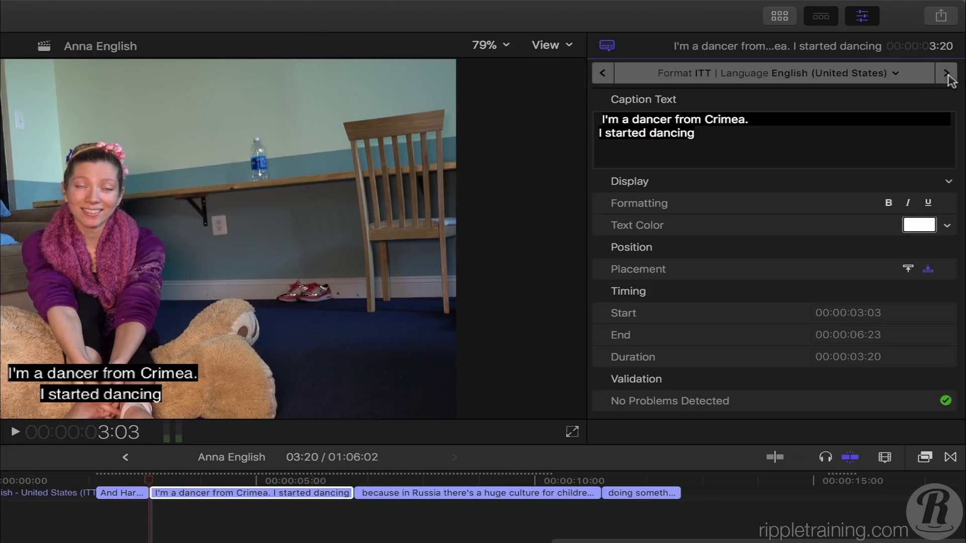
pyautogui.click(603, 76)
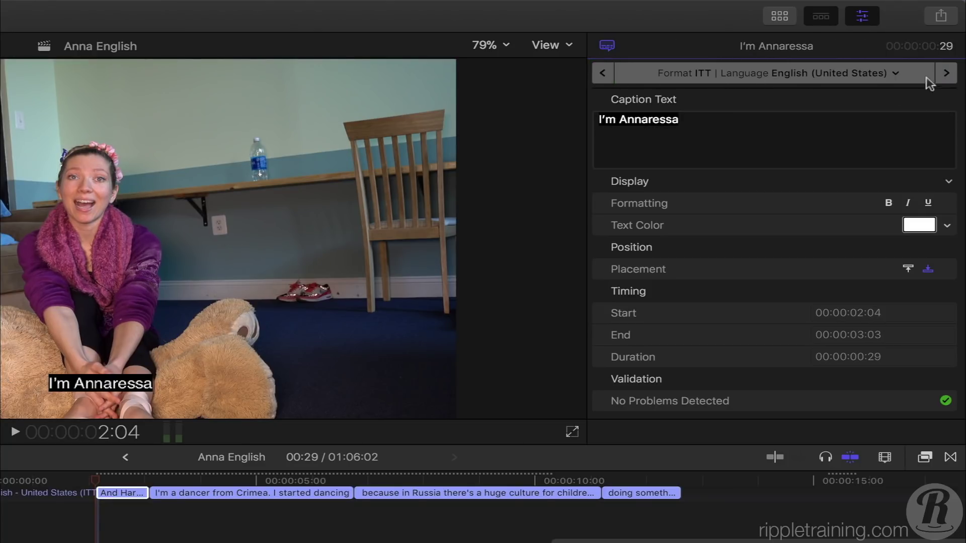
pyautogui.click(947, 74)
pyautogui.click(948, 74)
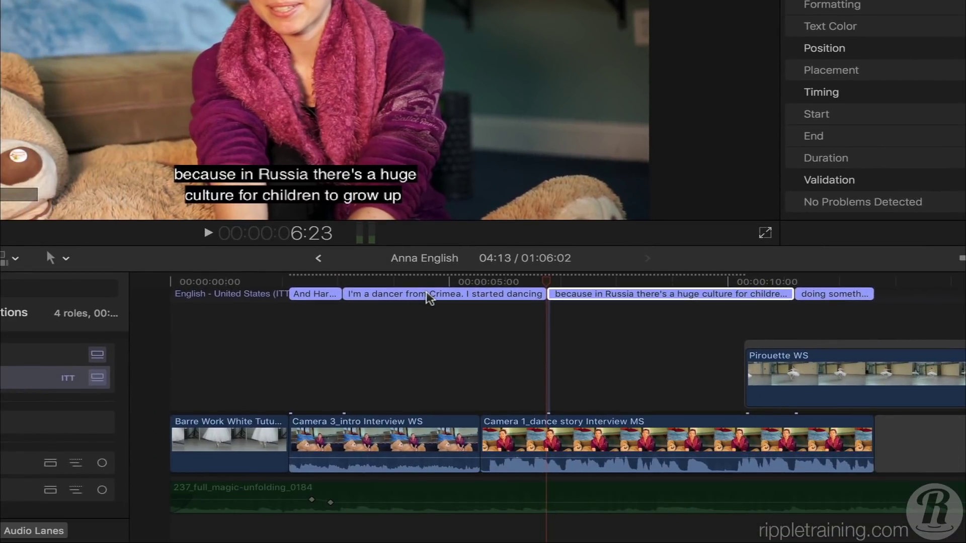
# - Review captions in the editor, then shorten the end of the 'I'm a dancer from Crimea' caption
pyautogui.doubleClick(429, 295)
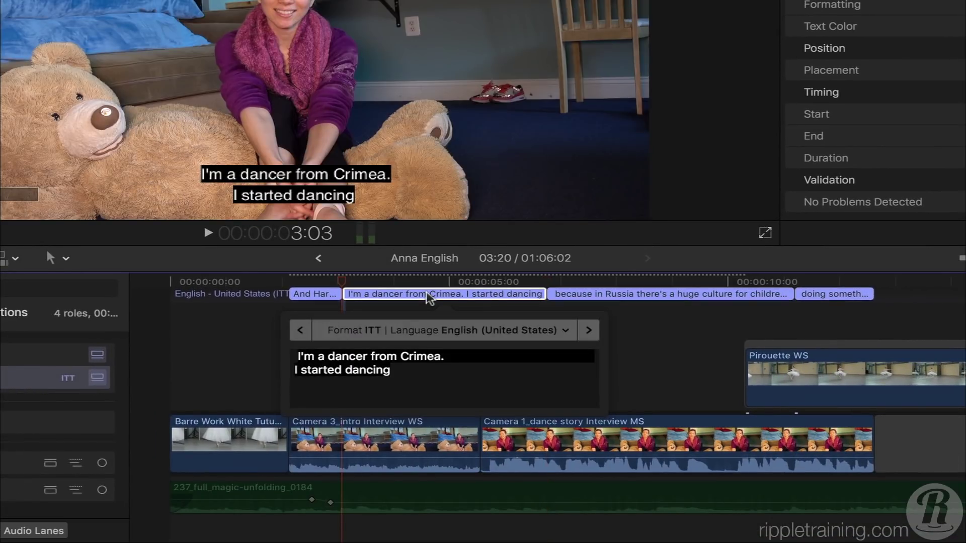
pyautogui.click(588, 330)
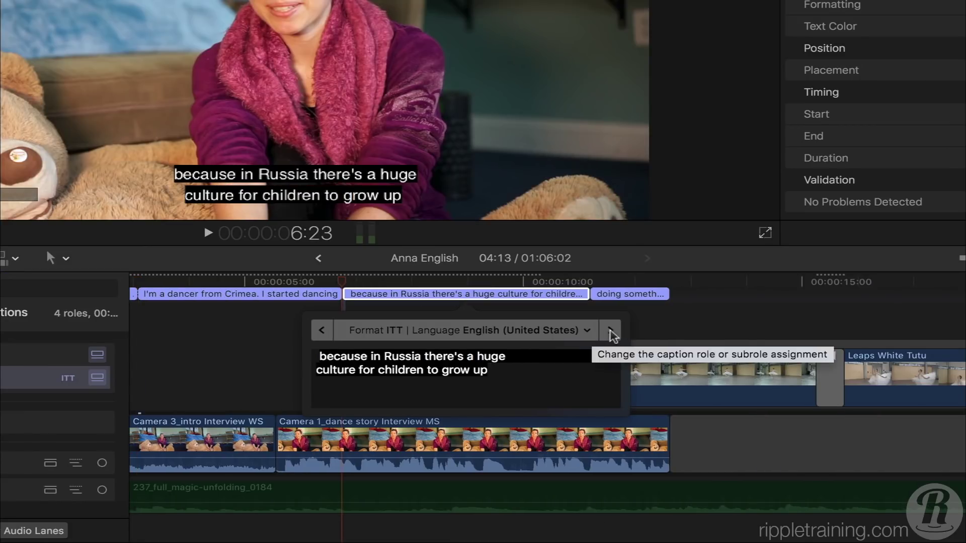
pyautogui.click(610, 330)
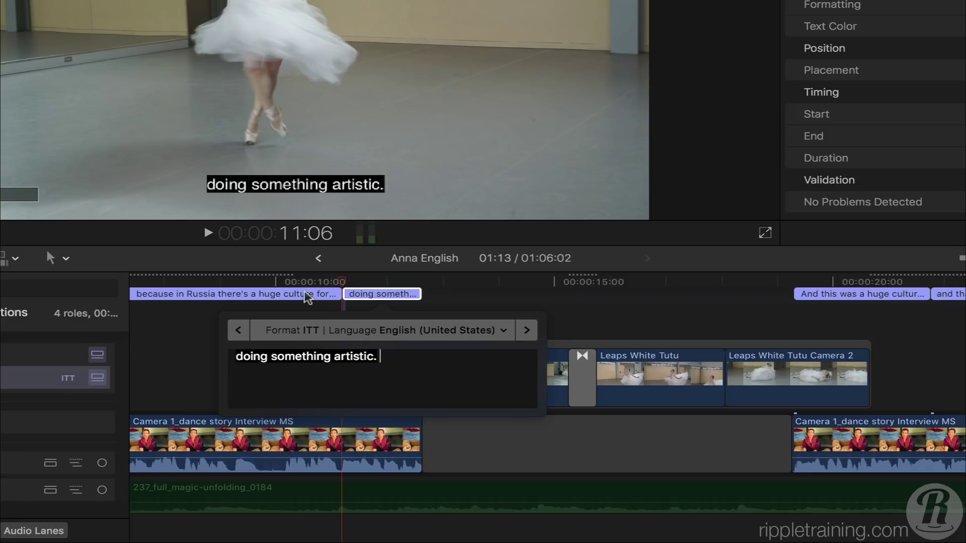
pyautogui.doubleClick(304, 296)
pyautogui.press('Escape')
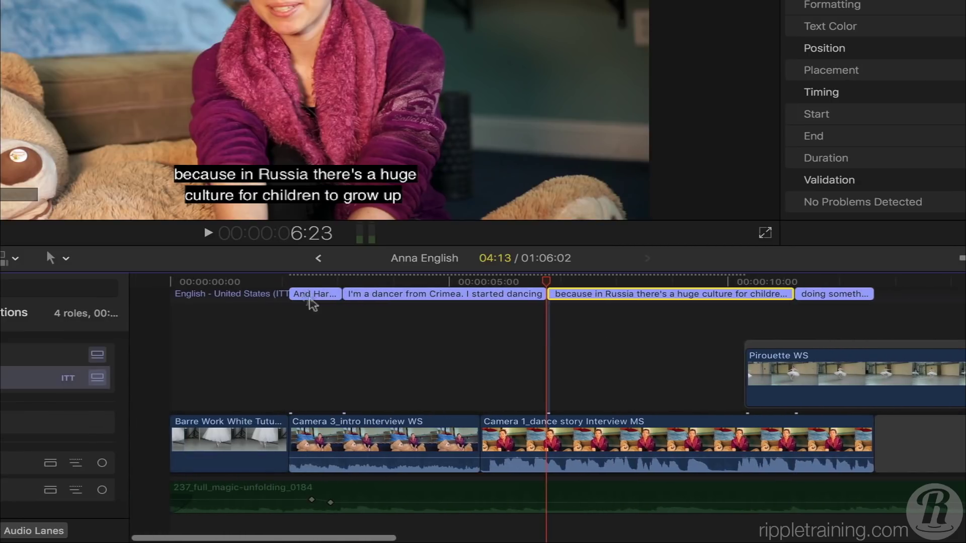
pyautogui.moveTo(541, 295)
pyautogui.mouseDown()
pyautogui.moveTo(440, 296)
pyautogui.moveTo(544, 297)
pyautogui.moveTo(485, 294)
pyautogui.moveTo(528, 294)
pyautogui.mouseUp()
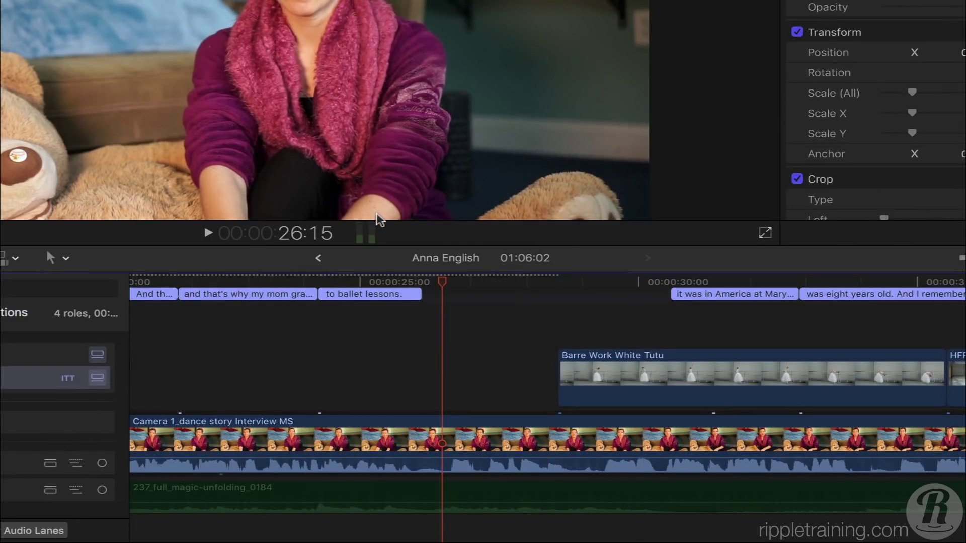
# - Mark the uncaptioned range from 26:15 to 30:11 and play it back
pyautogui.press('t')
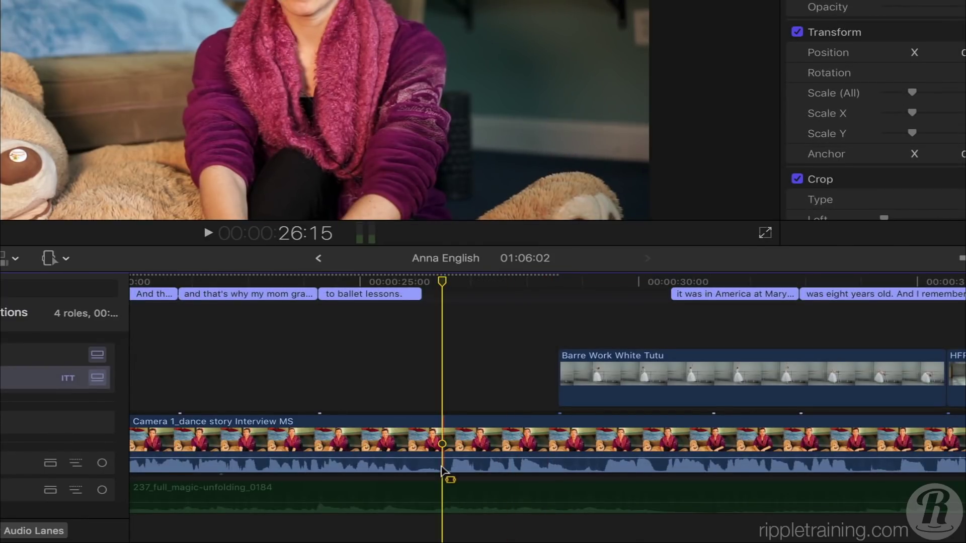
pyautogui.moveTo(442, 470); pyautogui.dragTo(664, 475)
pyautogui.press('a')
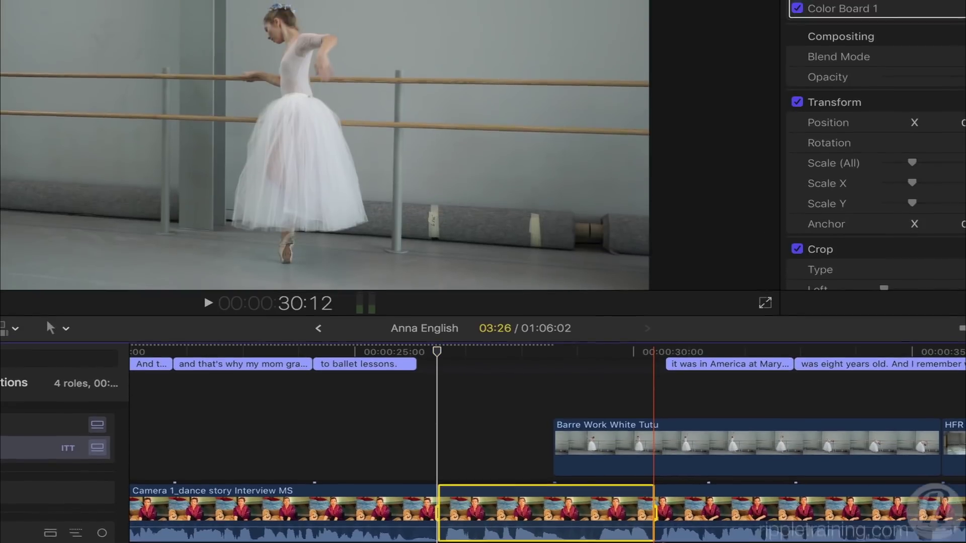
pyautogui.press('space')
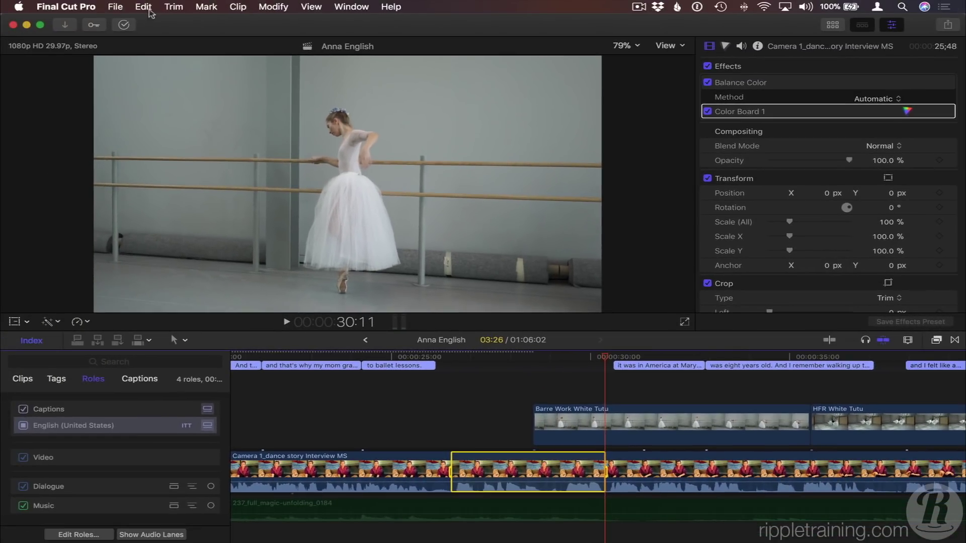
# - Add a two-line caption 'and for my first ballet lesson / I remember' and preview it
pyautogui.click(143, 6)
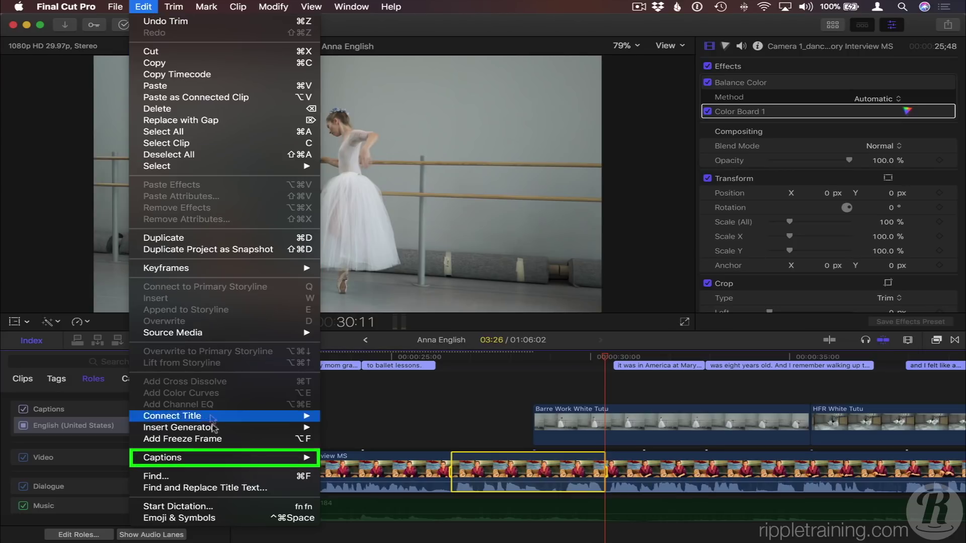
pyautogui.moveTo(275, 460)
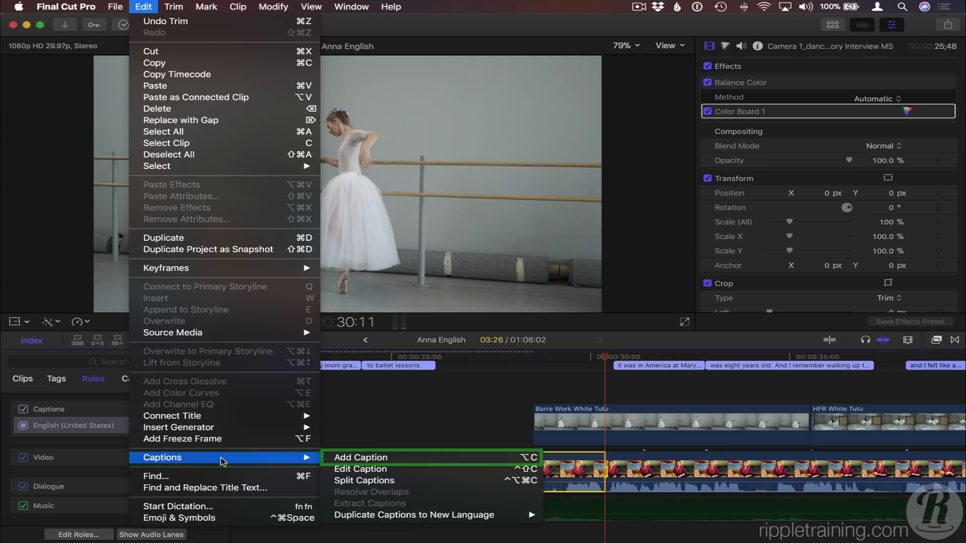
pyautogui.click(495, 460)
pyautogui.write('and for my first ballet lesson')
pyautogui.press('Return')
pyautogui.write('I remember')
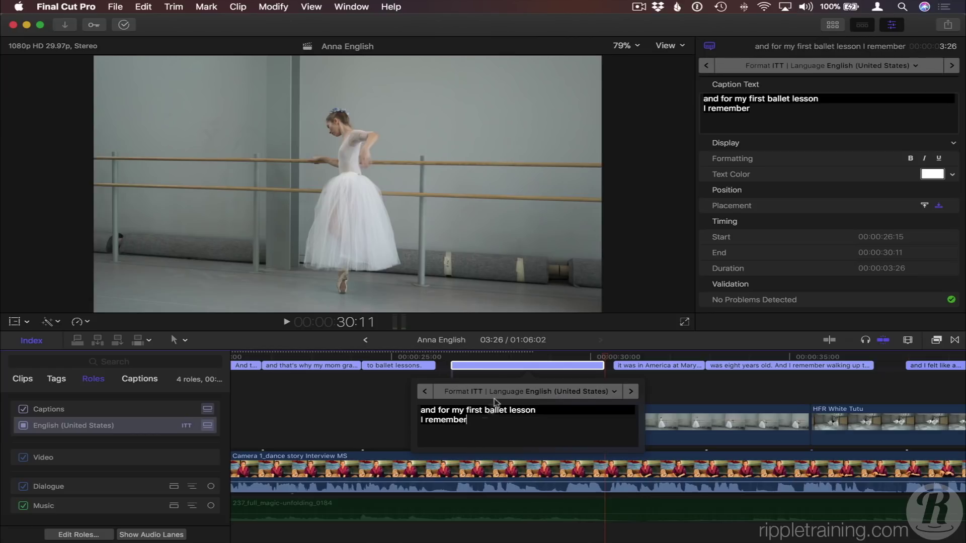
pyautogui.click(496, 371)
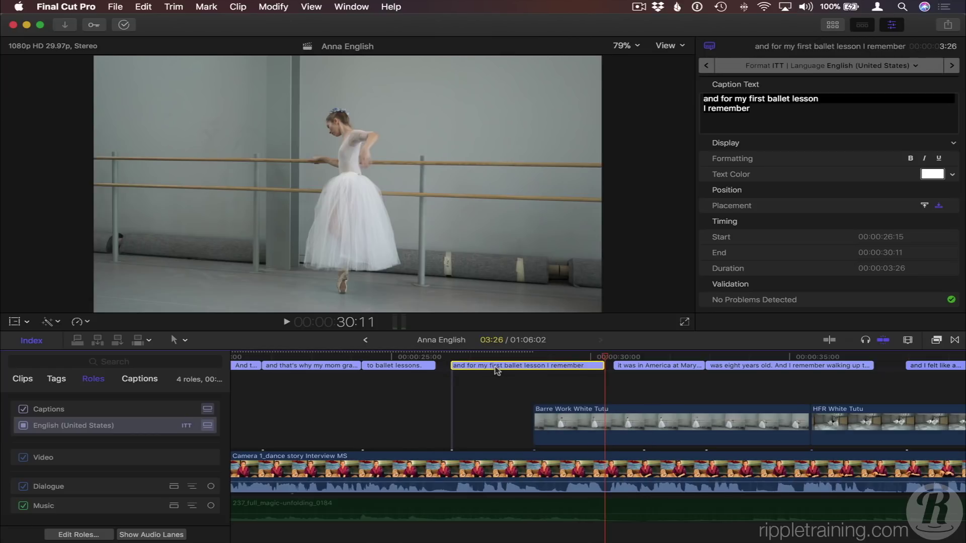
pyautogui.press('/')
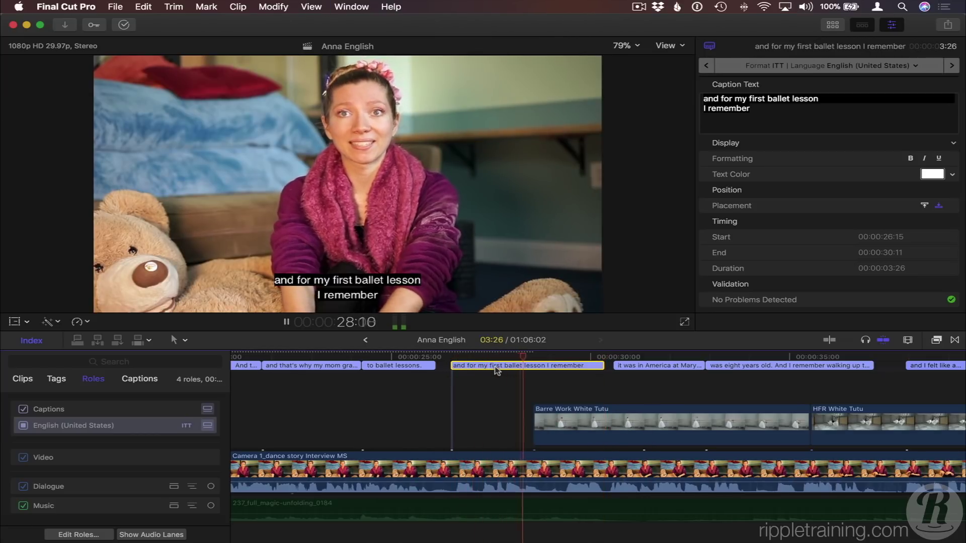
pyautogui.press('space')
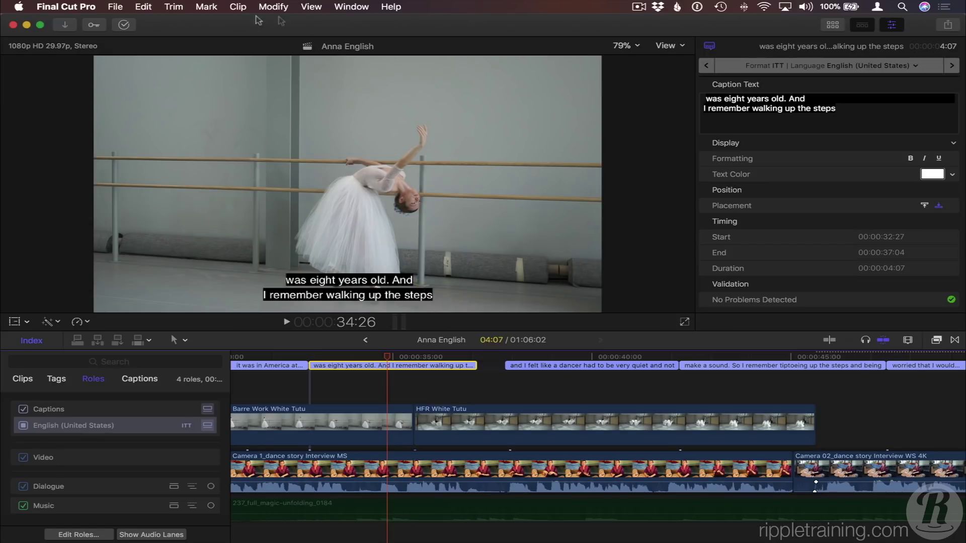
# - Split the long caption into 'was eight years old. And' and 'I remember walking up the steps'
pyautogui.click(144, 7)
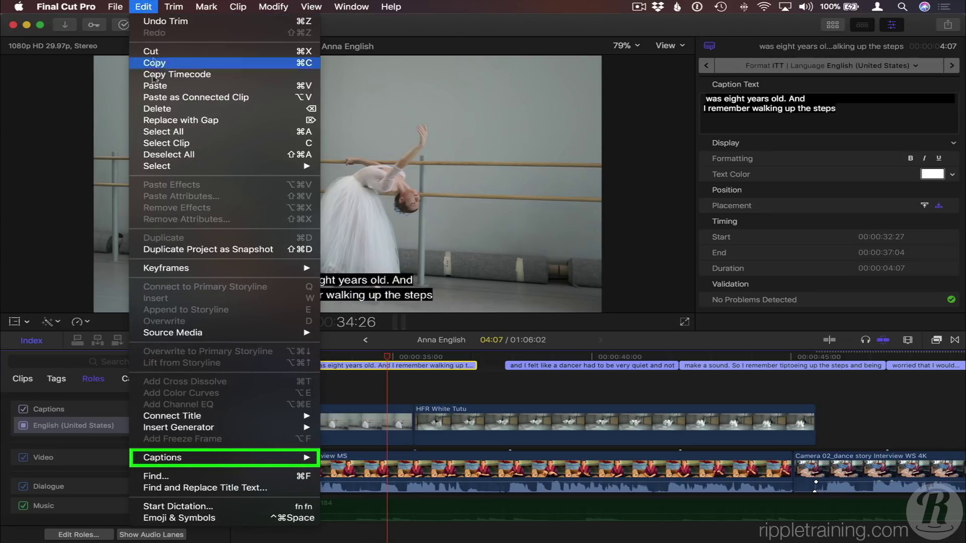
pyautogui.moveTo(226, 457)
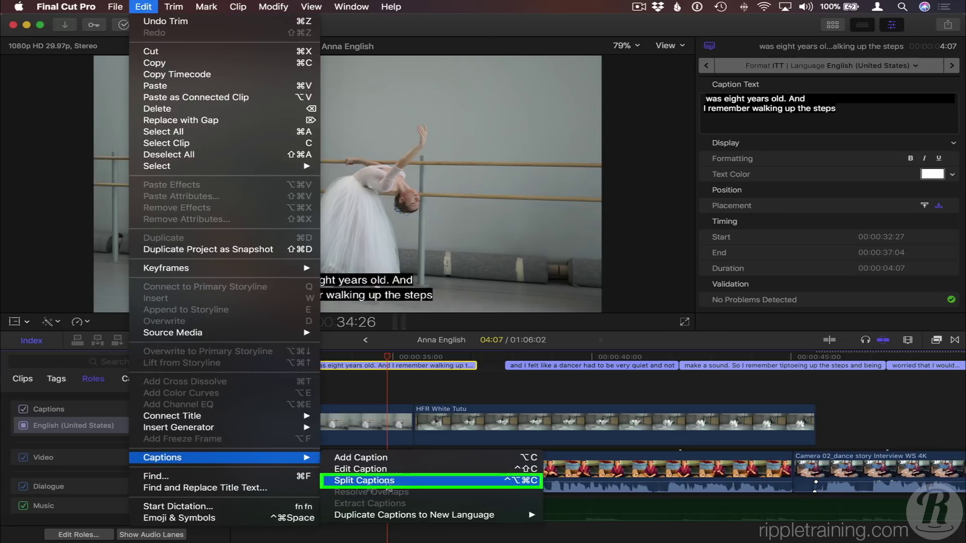
pyautogui.click(497, 481)
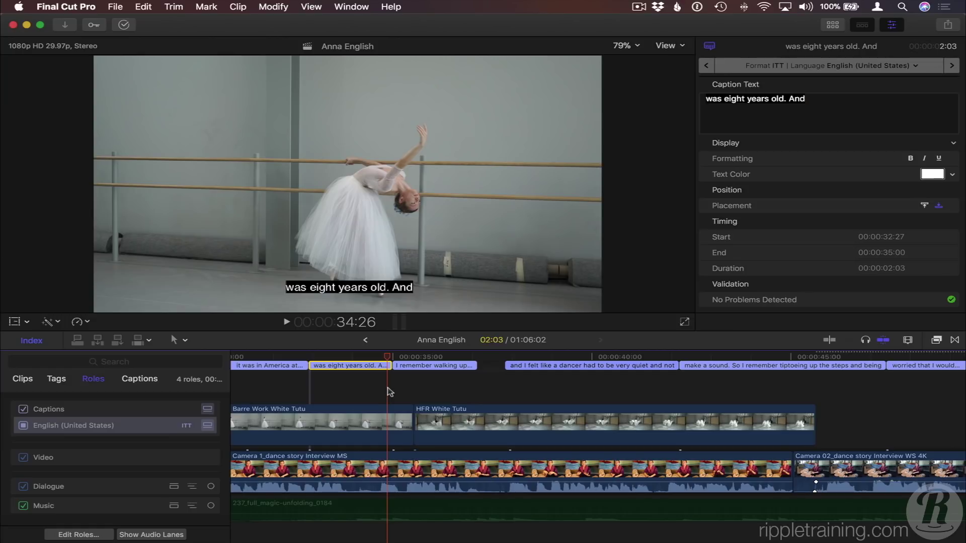
# - Extend the end of the 'I remember walking up the steps' caption by about 11 frames
pyautogui.moveTo(439, 369); pyautogui.dragTo(396, 366)
pyautogui.moveTo(490, 365); pyautogui.dragTo(503, 366)
pyautogui.click(467, 390)
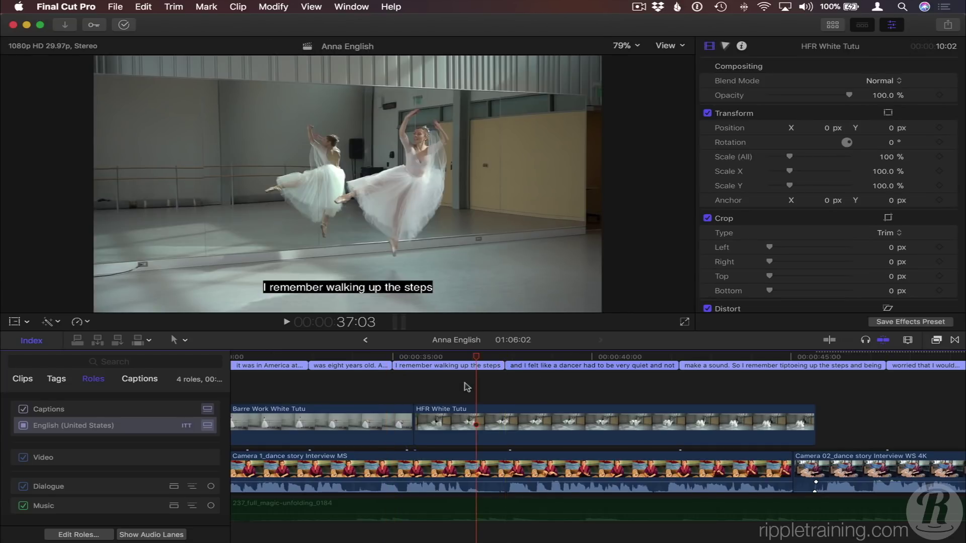
# - Join 'was eight years old. And' with 'I remember walking up the steps', spanning 32:27 to 37:25
pyautogui.moveTo(430, 378); pyautogui.dragTo(372, 371)
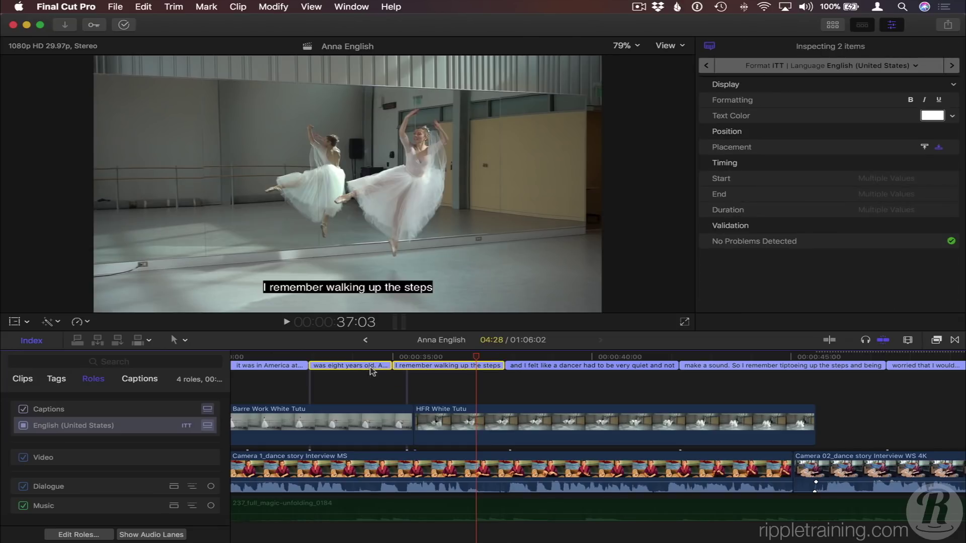
pyautogui.click(181, 8)
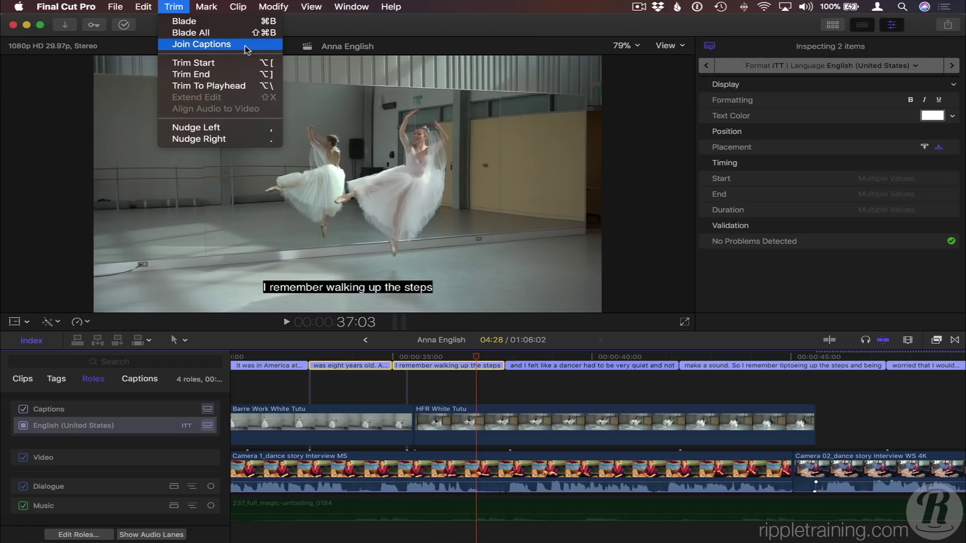
pyautogui.click(354, 378)
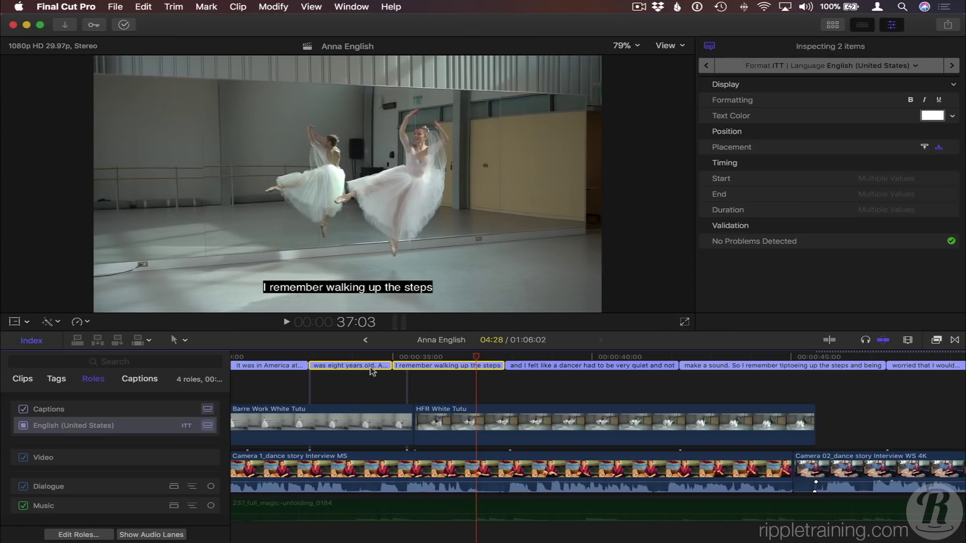
pyautogui.rightClick(373, 369)
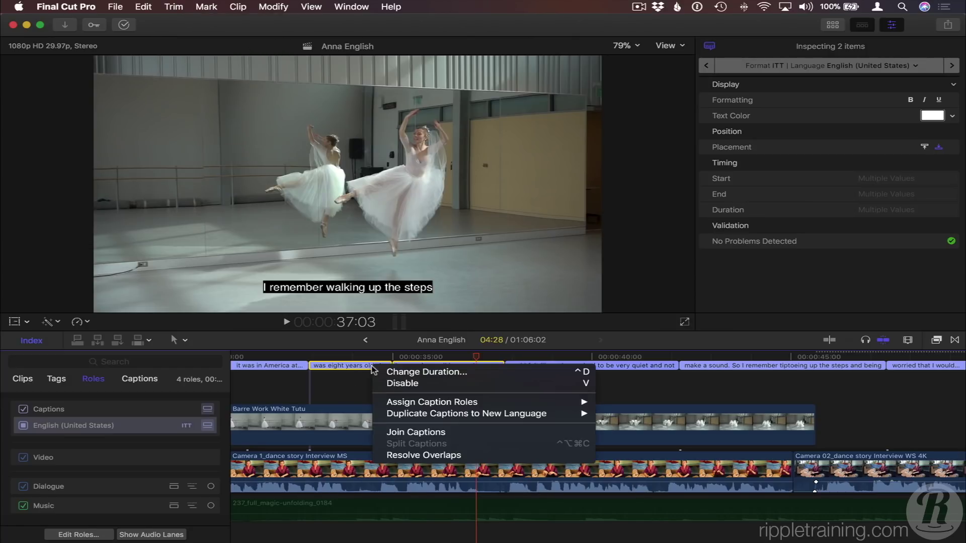
pyautogui.click(473, 437)
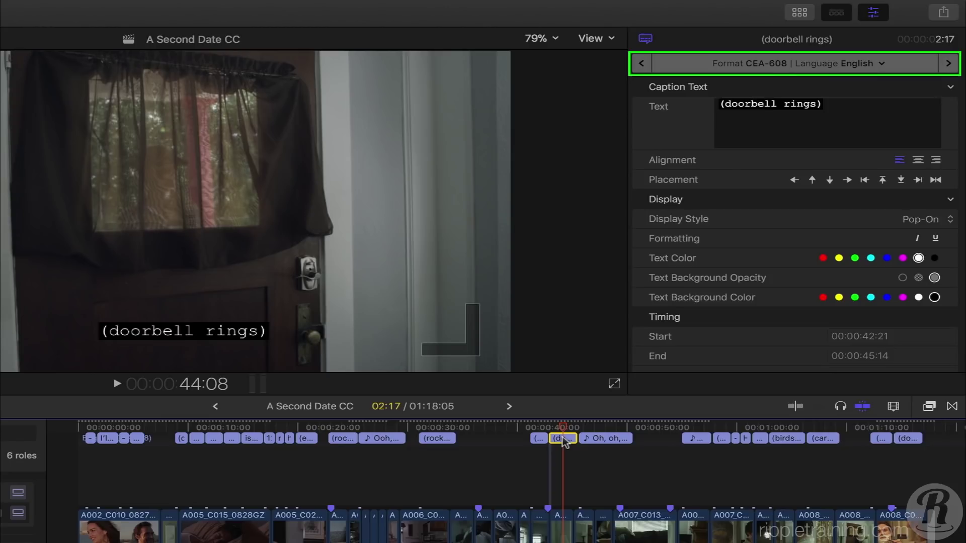
# - In Anna English, make the 'and I felt like a dancer' text yellow and save as default style
pyautogui.click(510, 407)
pyautogui.click(578, 439)
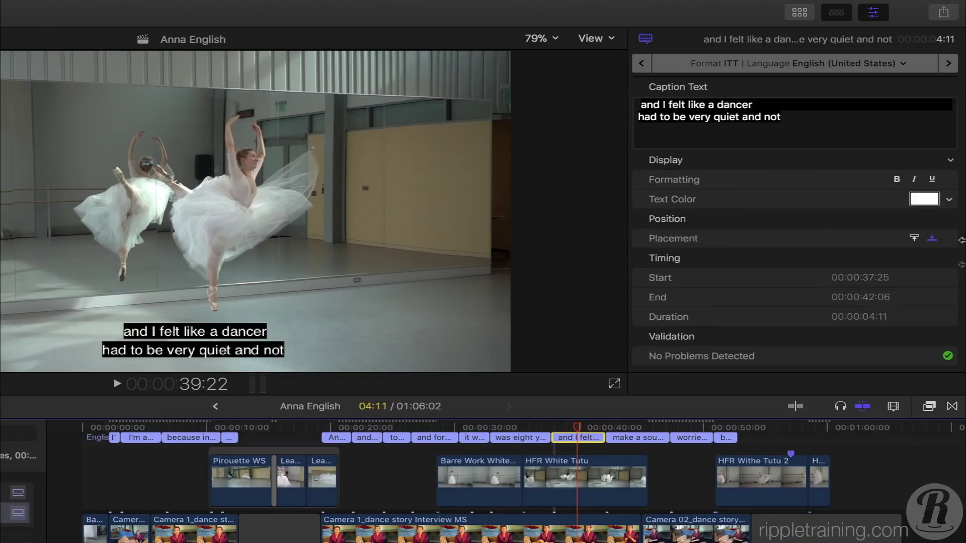
pyautogui.click(949, 200)
pyautogui.click(801, 221)
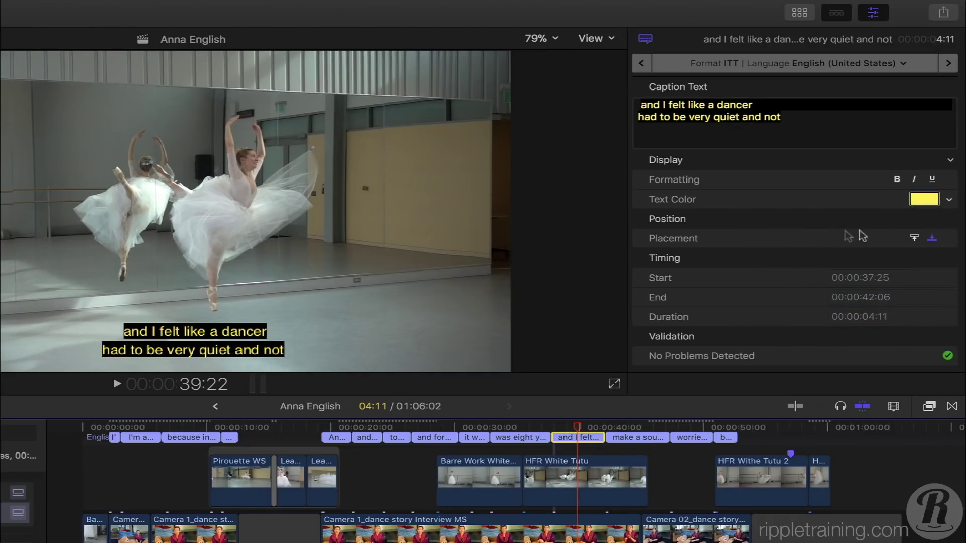
pyautogui.click(949, 161)
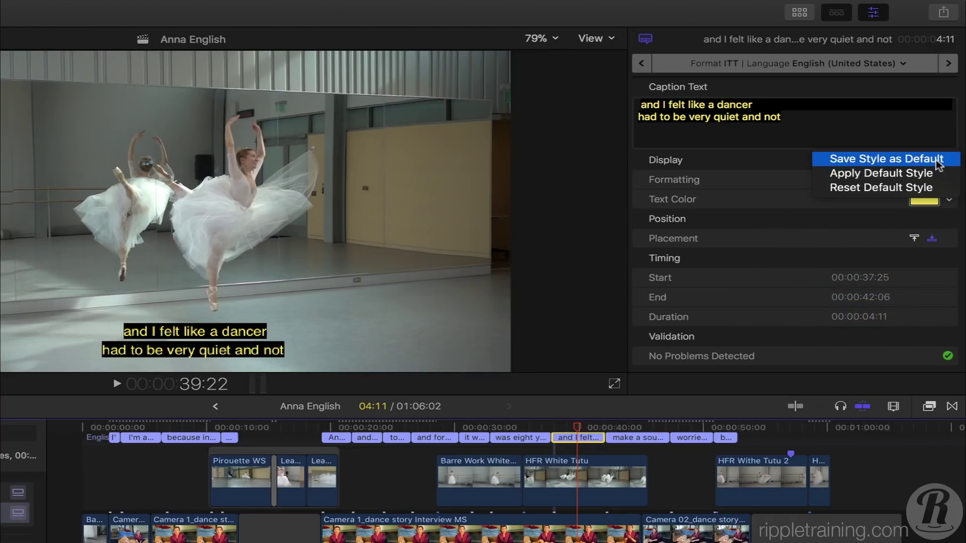
pyautogui.click(938, 165)
# - Apply the default yellow style to several captions in the English lane
pyautogui.moveTo(518, 449); pyautogui.dragTo(216, 427)
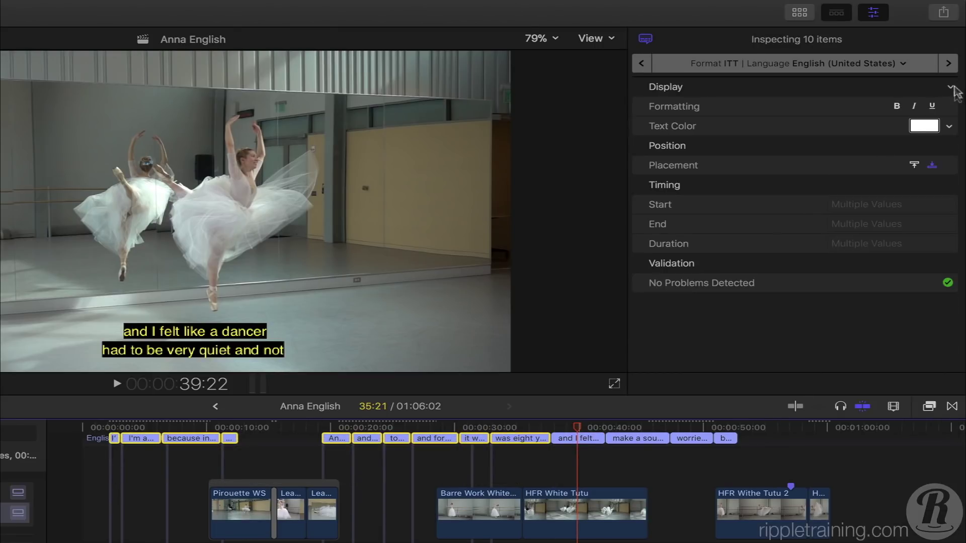
pyautogui.click(951, 87)
pyautogui.click(942, 99)
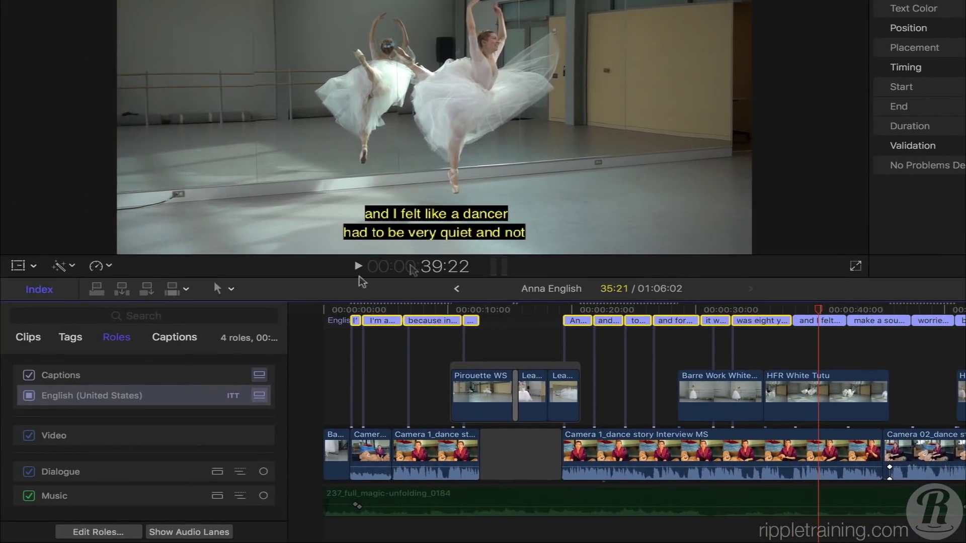
# - Search the Captions index for 'america' and jump to the matching caption
pyautogui.click(174, 338)
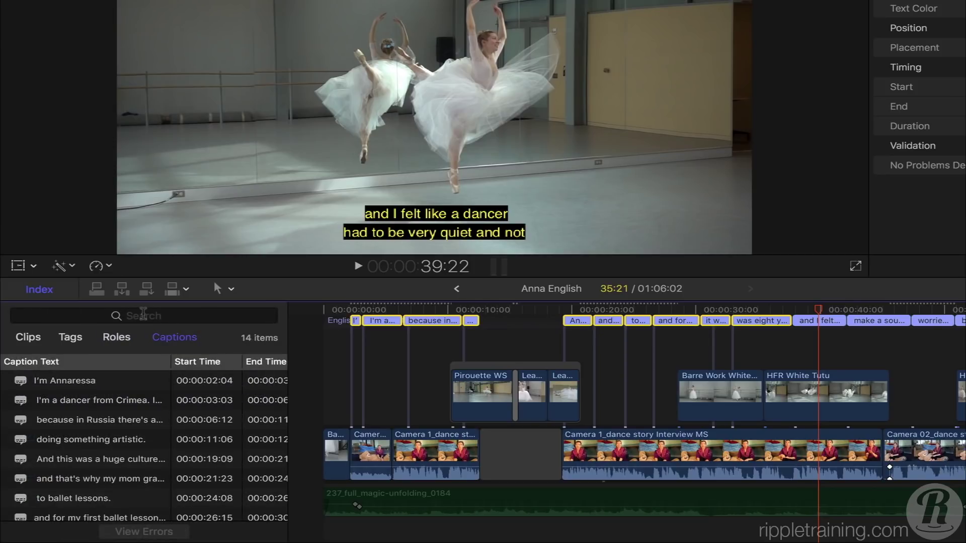
pyautogui.click(144, 316)
pyautogui.write('america')
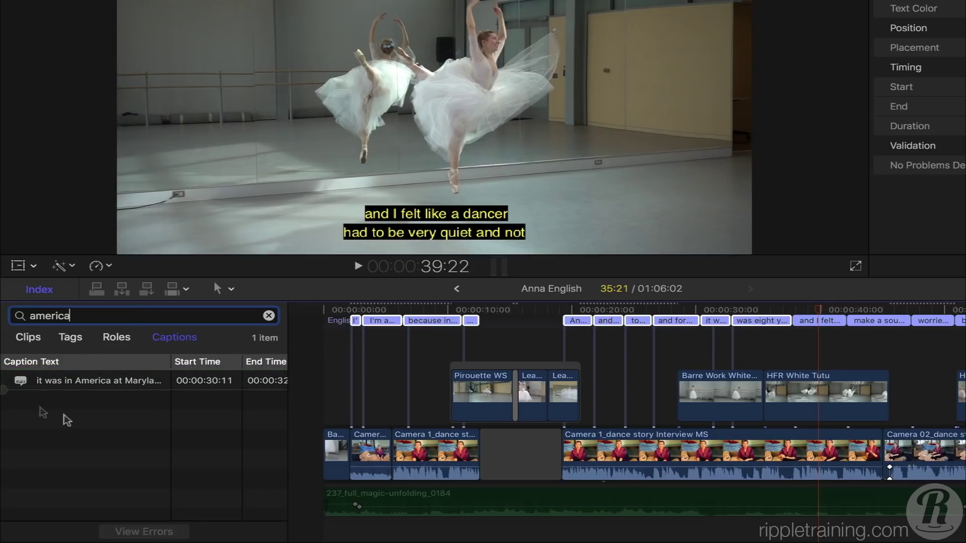
pyautogui.click(124, 385)
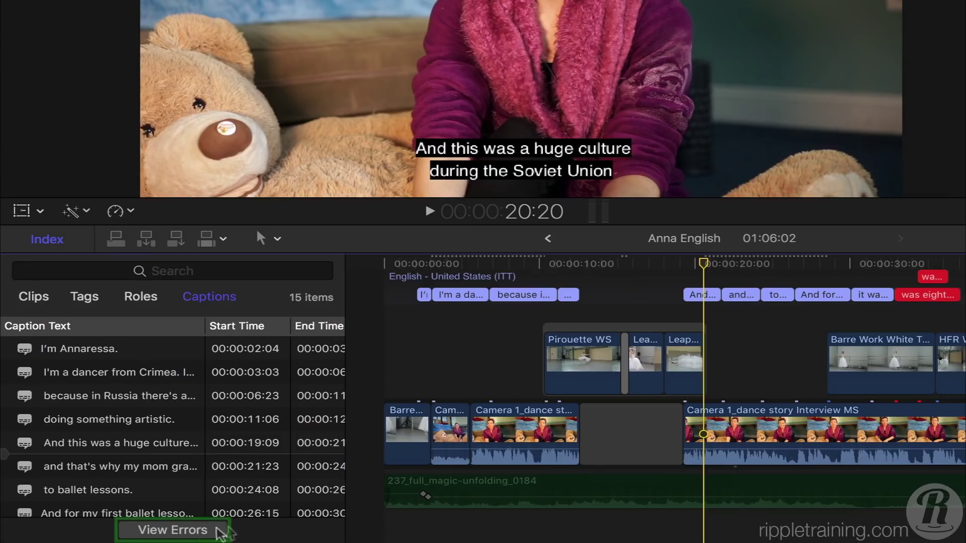
# - Resolve the overlap between 'was eight years old' and the short caption, retiming it to about 34:11
pyautogui.click(196, 533)
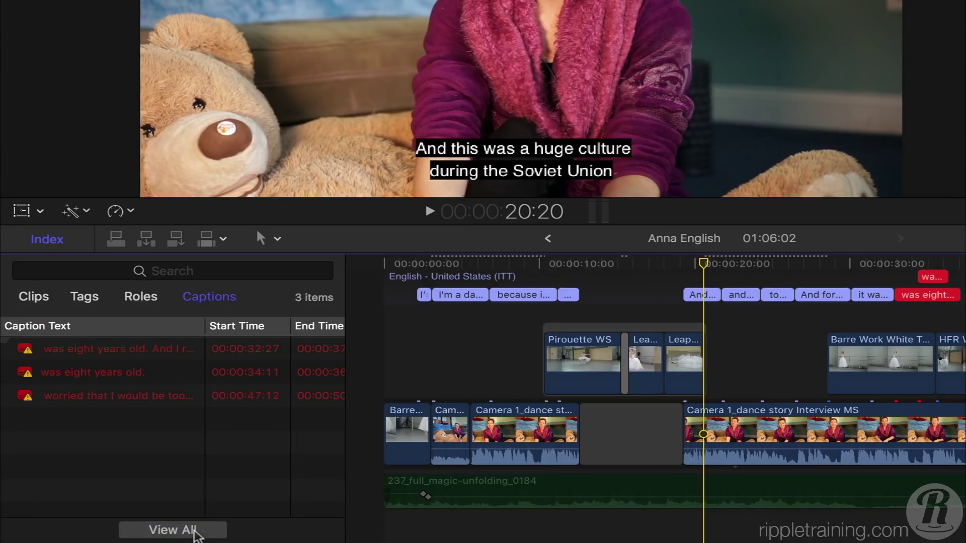
pyautogui.click(139, 352)
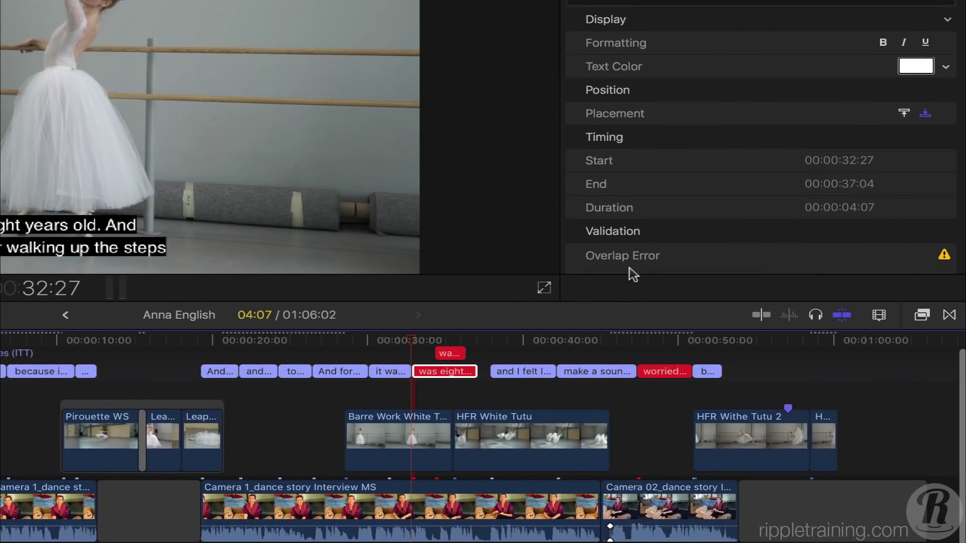
pyautogui.click(452, 371)
pyautogui.keyDown('super'); pyautogui.click(449, 354); pyautogui.keyUp('super')
pyautogui.rightClick(451, 355)
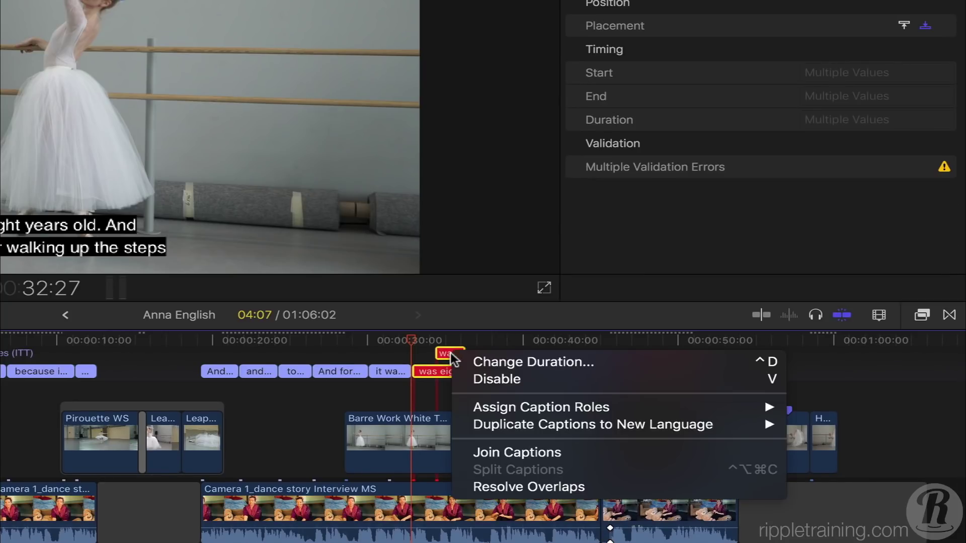
pyautogui.click(603, 487)
pyautogui.click(500, 377)
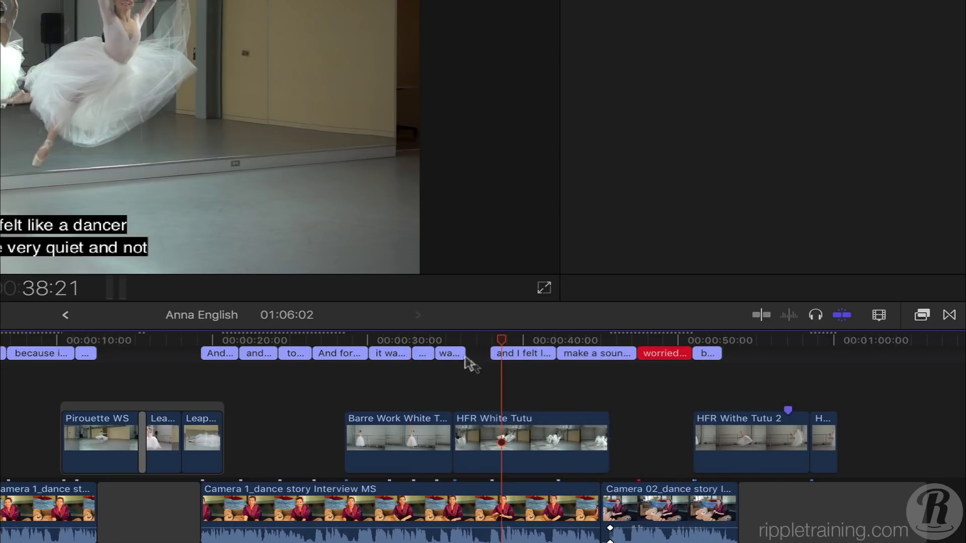
pyautogui.moveTo(453, 353)
pyautogui.mouseDown()
pyautogui.moveTo(466, 352)
pyautogui.moveTo(440, 353)
pyautogui.mouseUp()
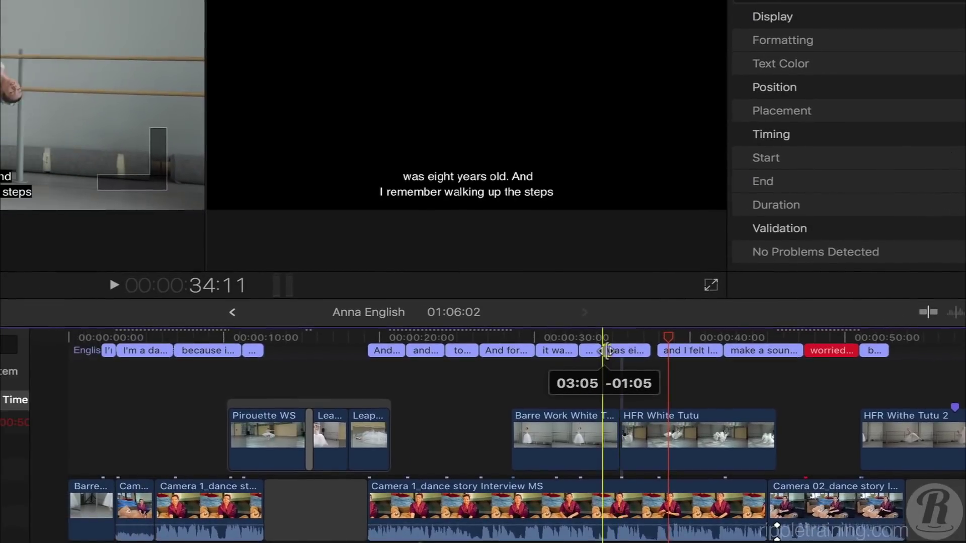
pyautogui.moveTo(606, 350); pyautogui.dragTo(606, 351)
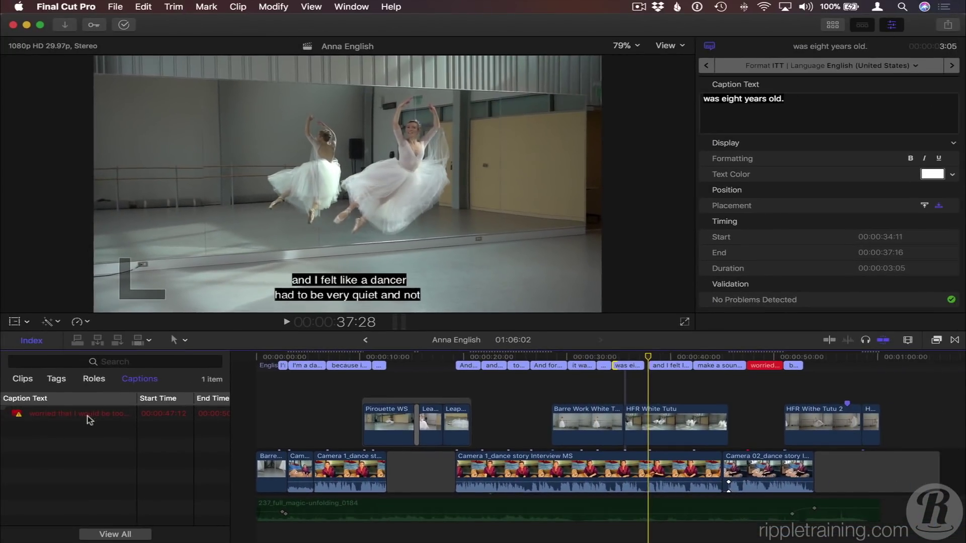
# - Delete the extra blank line from the 'worried that I would be too loud' caption
pyautogui.click(92, 415)
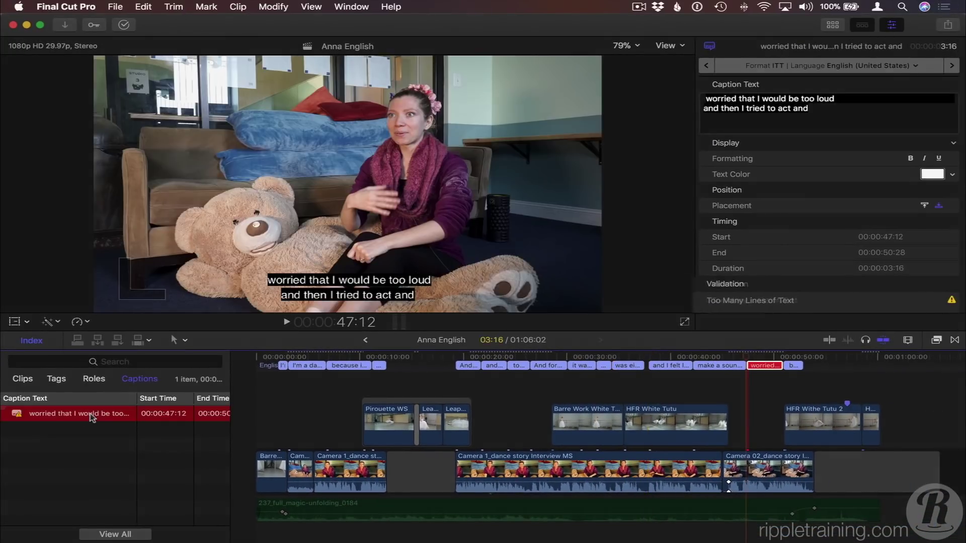
pyautogui.click(92, 416)
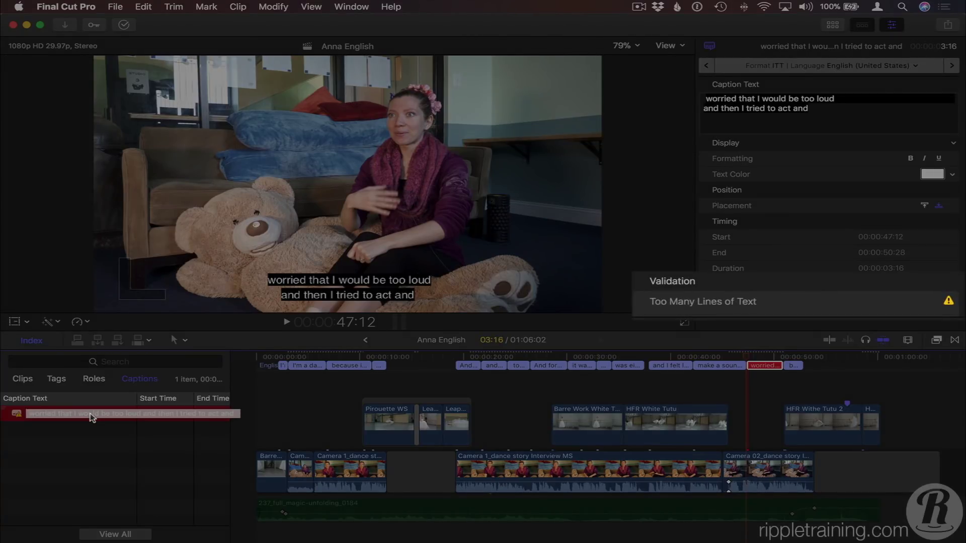
pyautogui.click(736, 122)
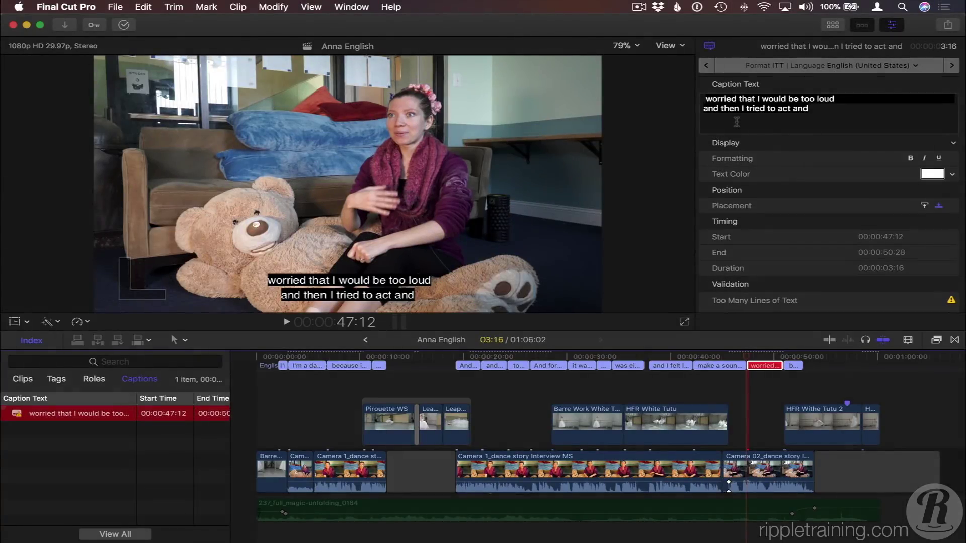
pyautogui.click(736, 122)
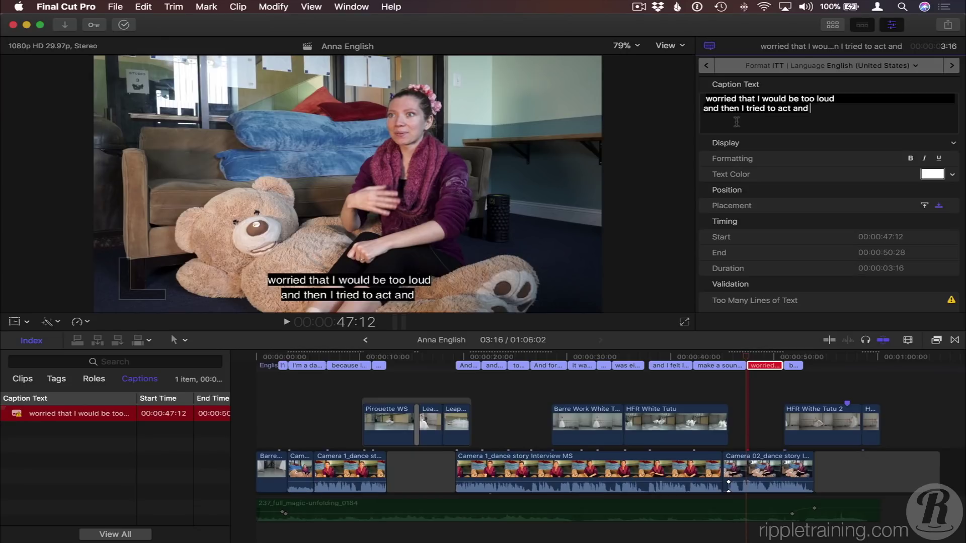
pyautogui.press('BackSpace')
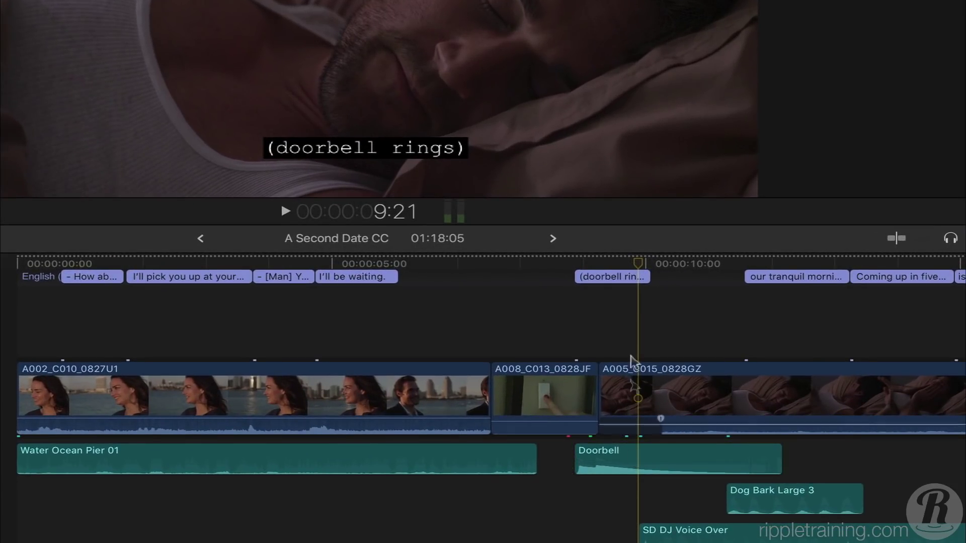
# - Try moving the Doorbell clip with the caption selected, then undo the move
pyautogui.click(628, 282)
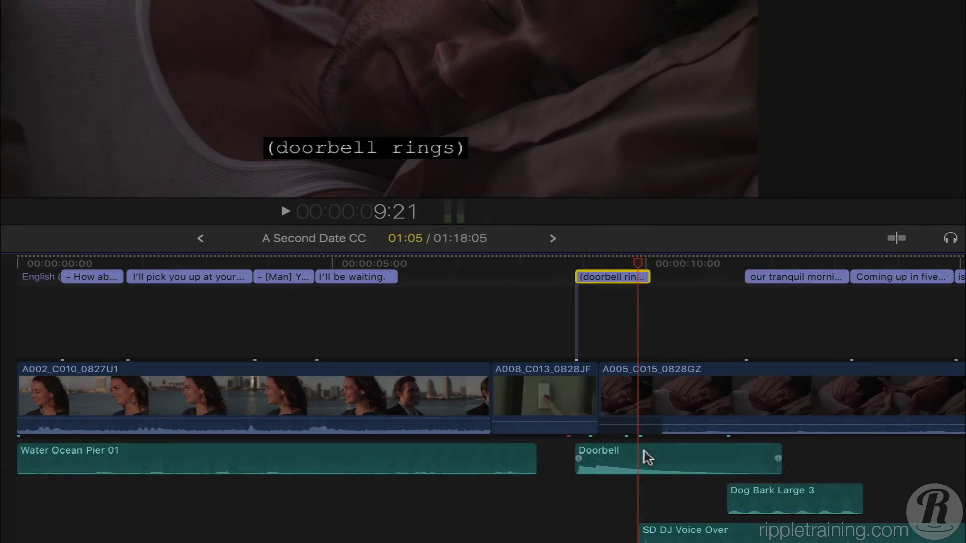
pyautogui.click(648, 458)
pyautogui.moveTo(648, 457); pyautogui.dragTo(702, 449)
pyautogui.press('super+z')
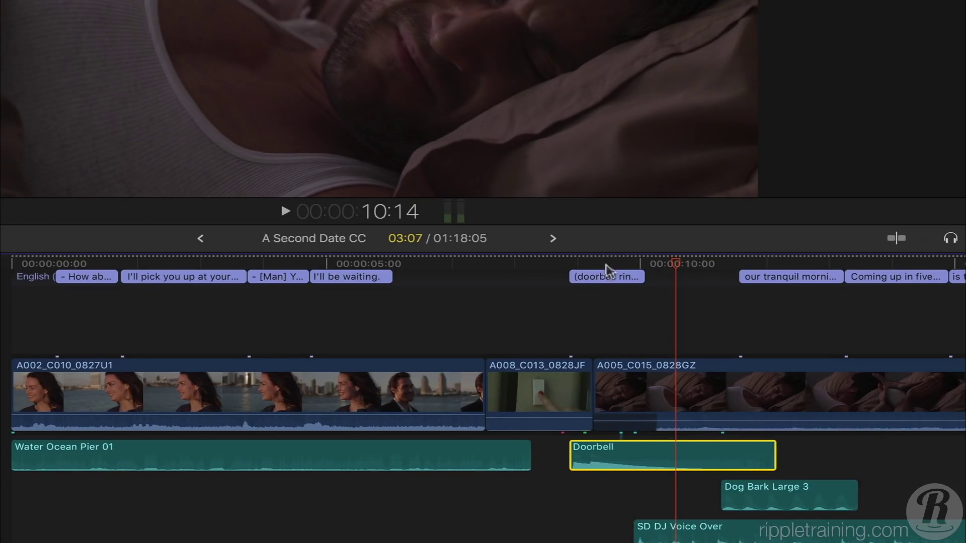
# - Connect the '(doorbell rings)' caption to the Doorbell clip and shift both earlier together
pyautogui.click(622, 280)
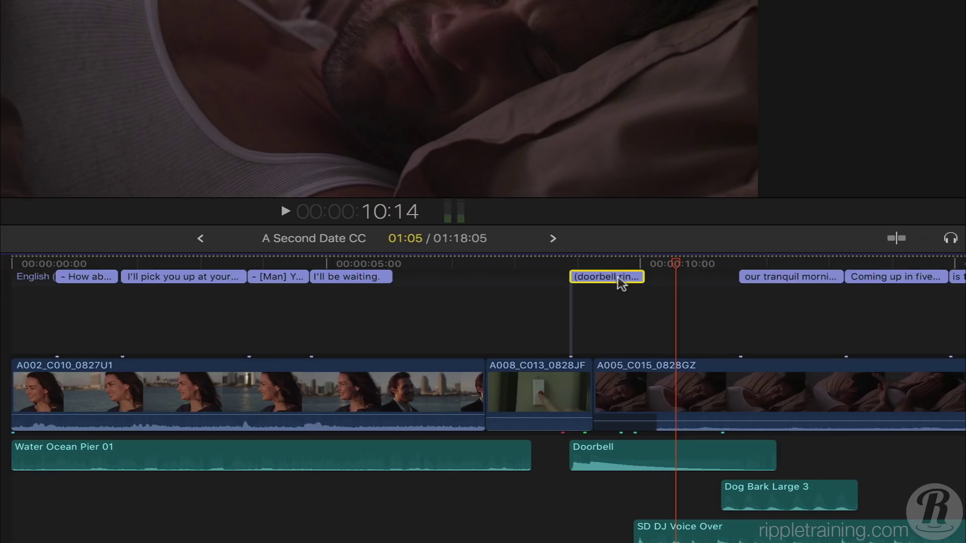
pyautogui.press('alt+super')
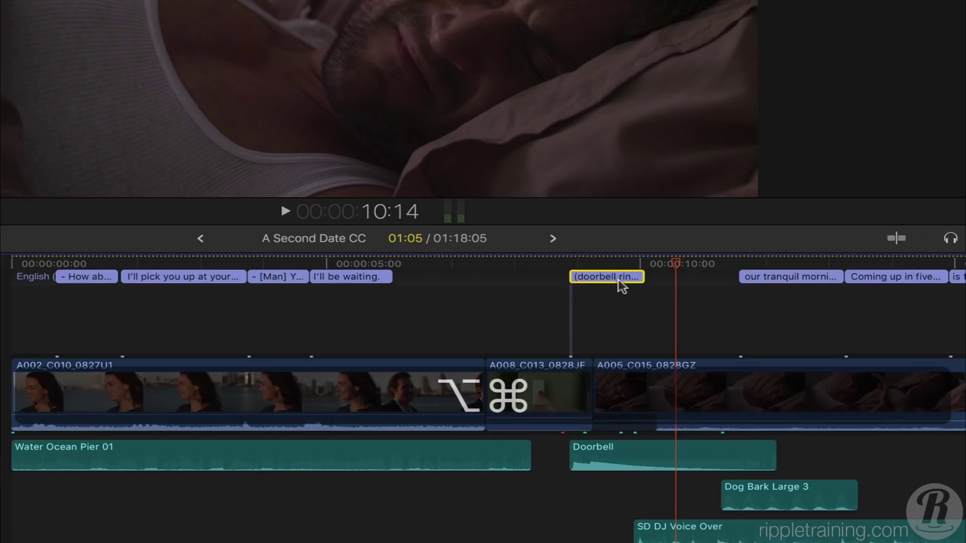
pyautogui.keyDown('alt'); pyautogui.keyDown('super'); pyautogui.click(627, 451); pyautogui.keyUp('super'); pyautogui.keyUp('alt')
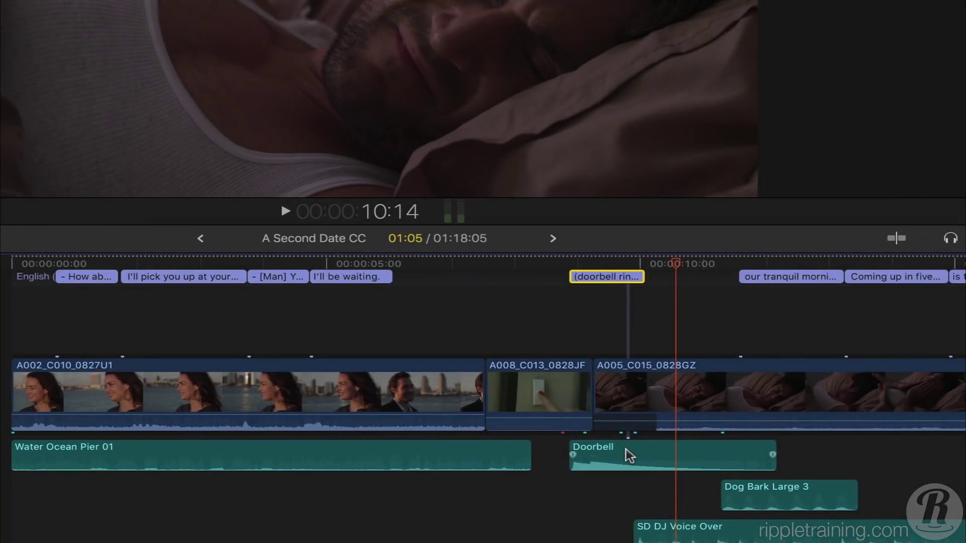
pyautogui.moveTo(626, 450)
pyautogui.mouseDown()
pyautogui.moveTo(726, 453)
pyautogui.moveTo(612, 448)
pyautogui.mouseUp()
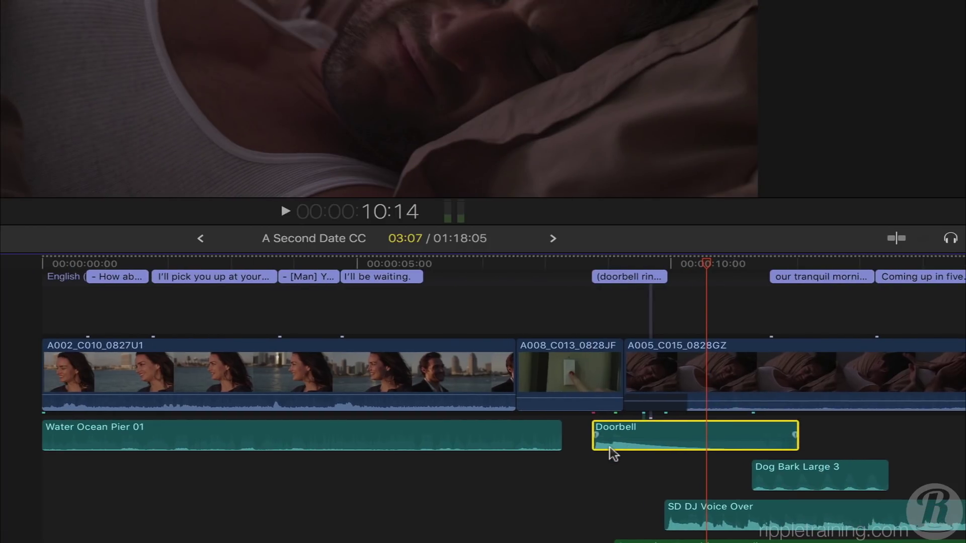
pyautogui.click(242, 262)
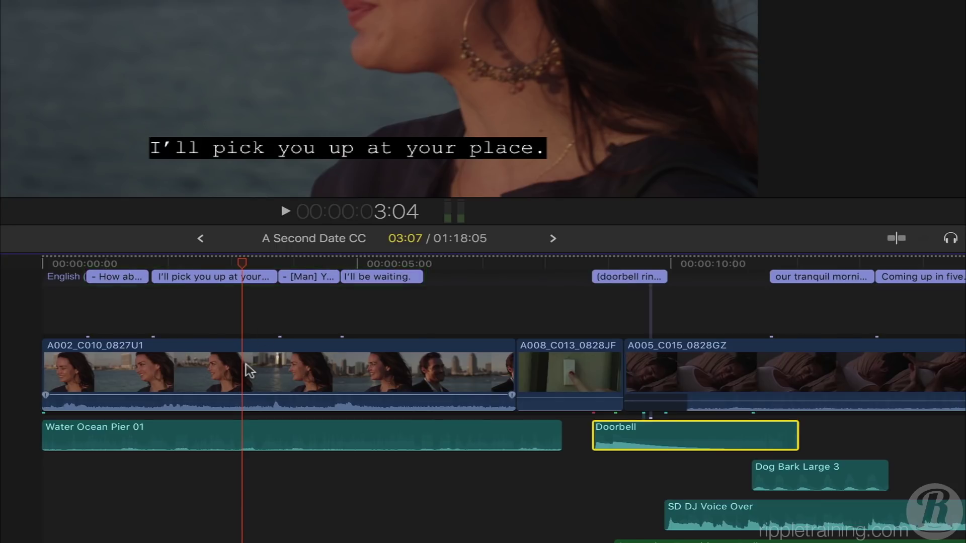
pyautogui.click(233, 374)
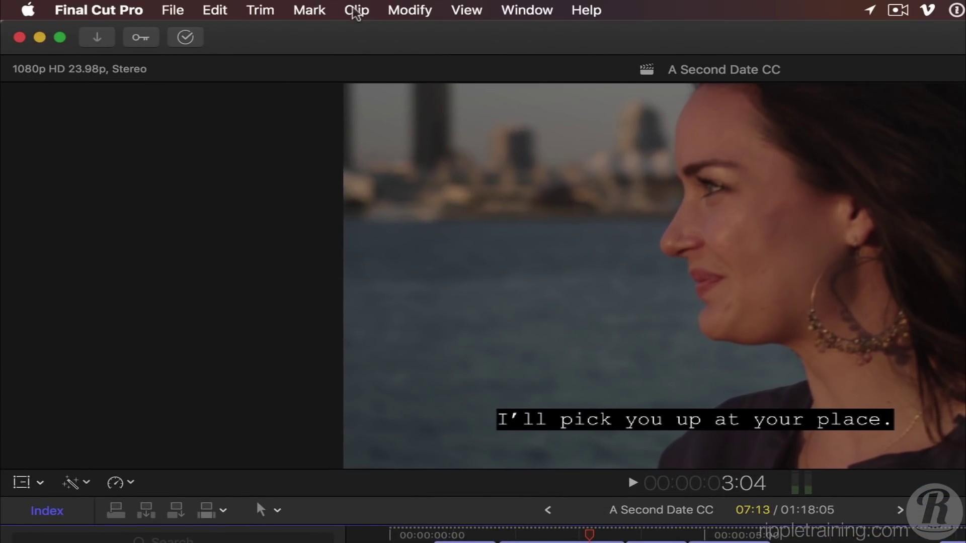
pyautogui.click(356, 10)
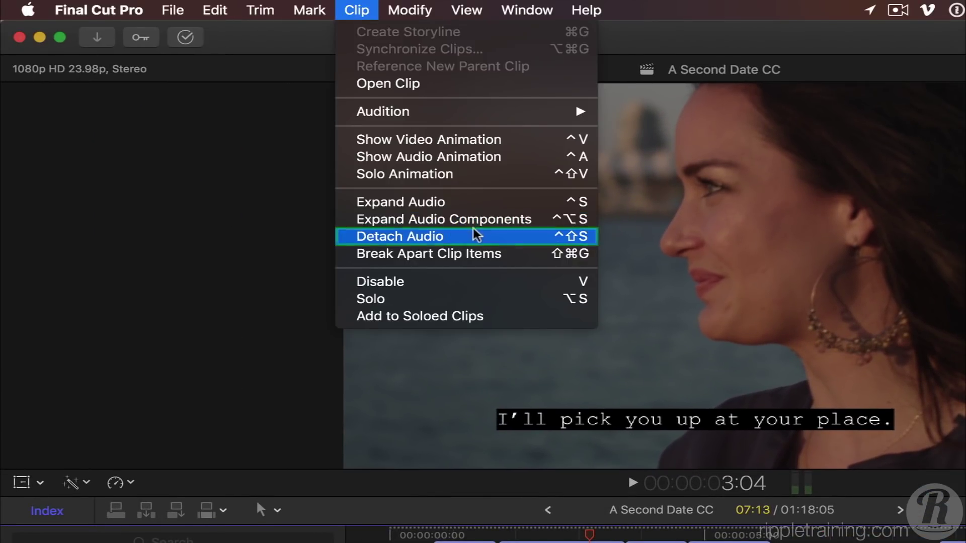
pyautogui.click(420, 237)
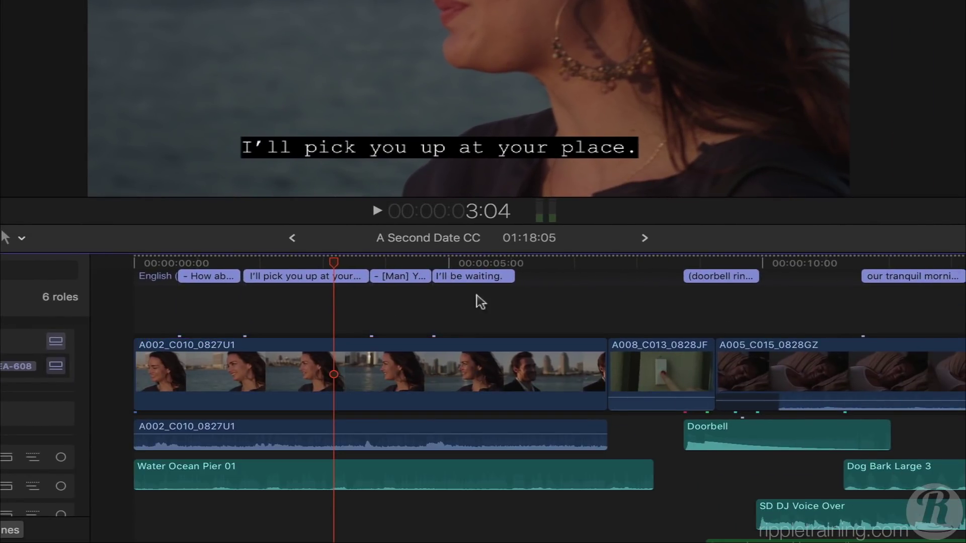
pyautogui.moveTo(480, 302); pyautogui.dragTo(177, 274)
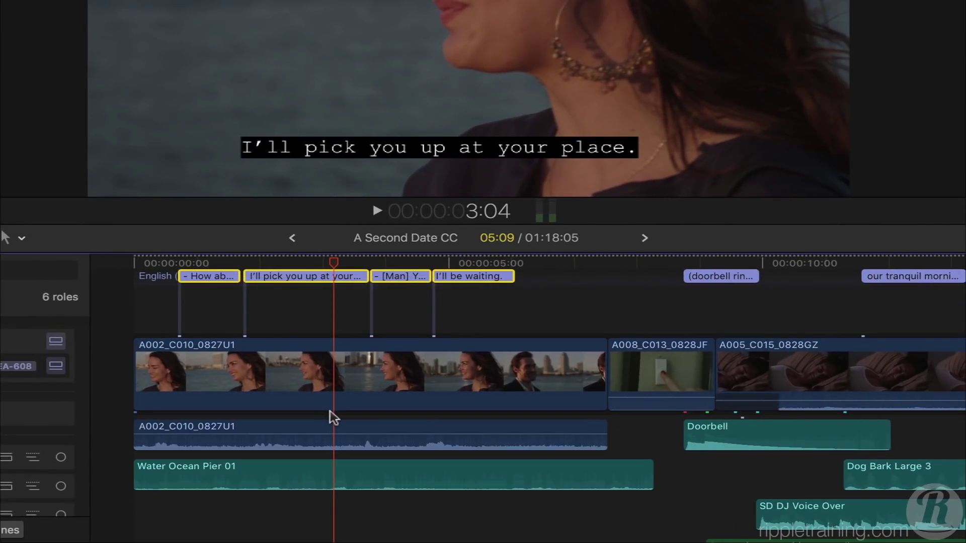
pyautogui.press('alt+super')
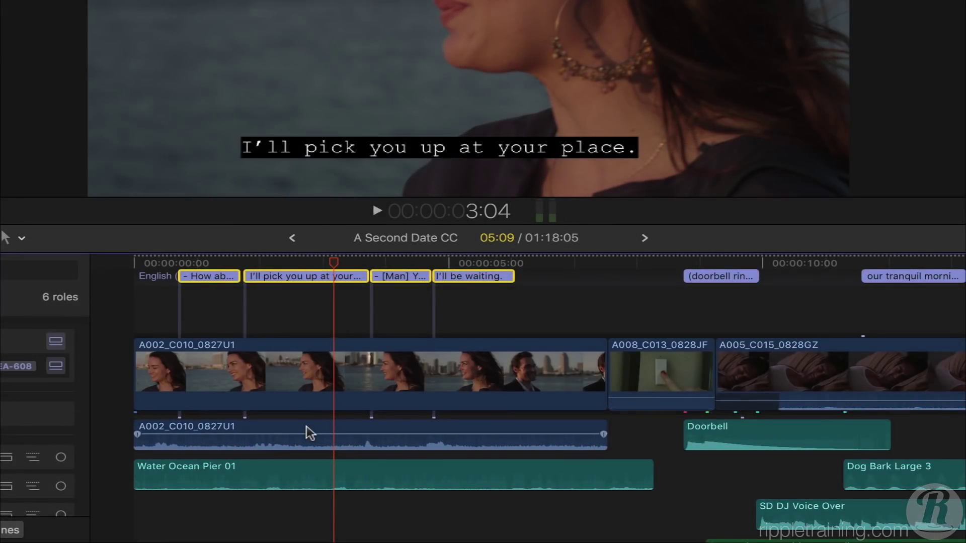
pyautogui.moveTo(311, 432); pyautogui.dragTo(282, 431)
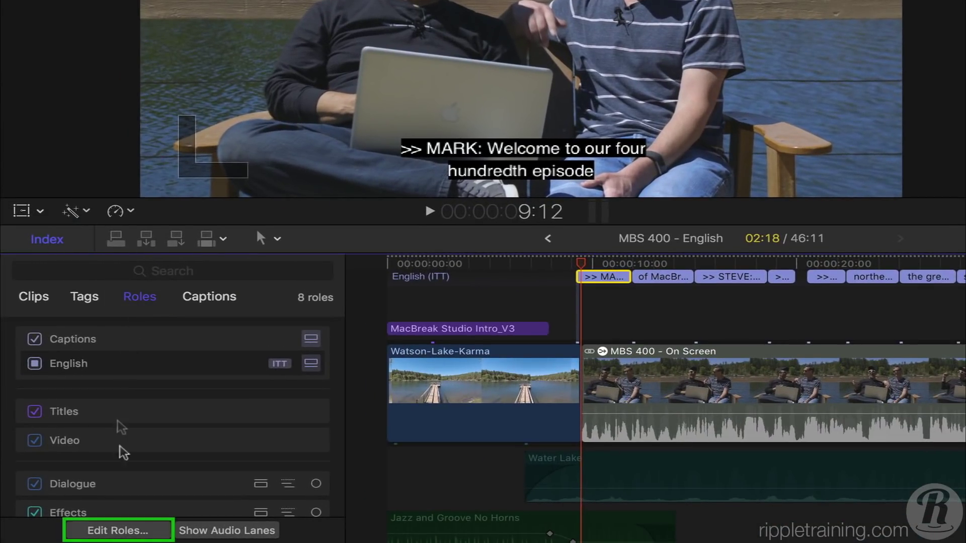
# - Open the library's caption roles and review caption formats without adding one
pyautogui.click(143, 530)
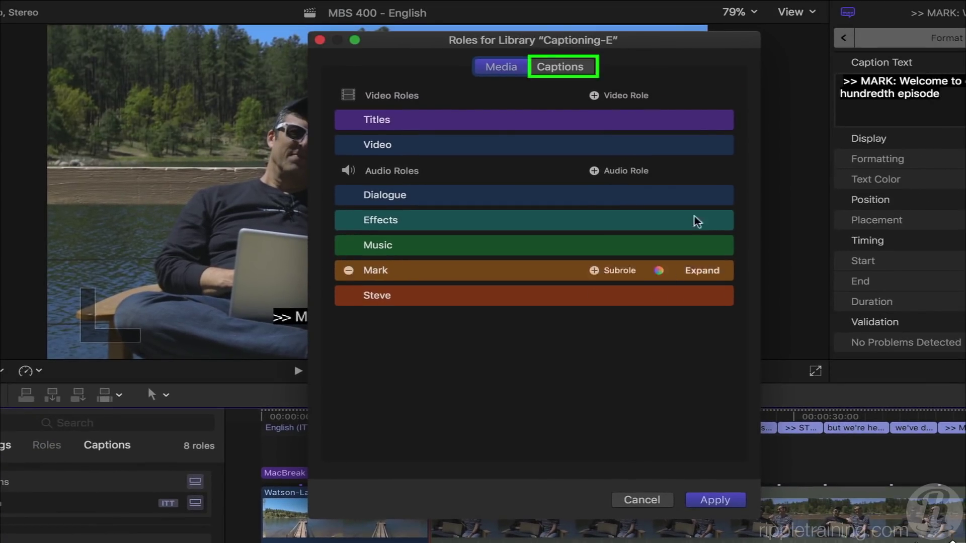
pyautogui.click(563, 69)
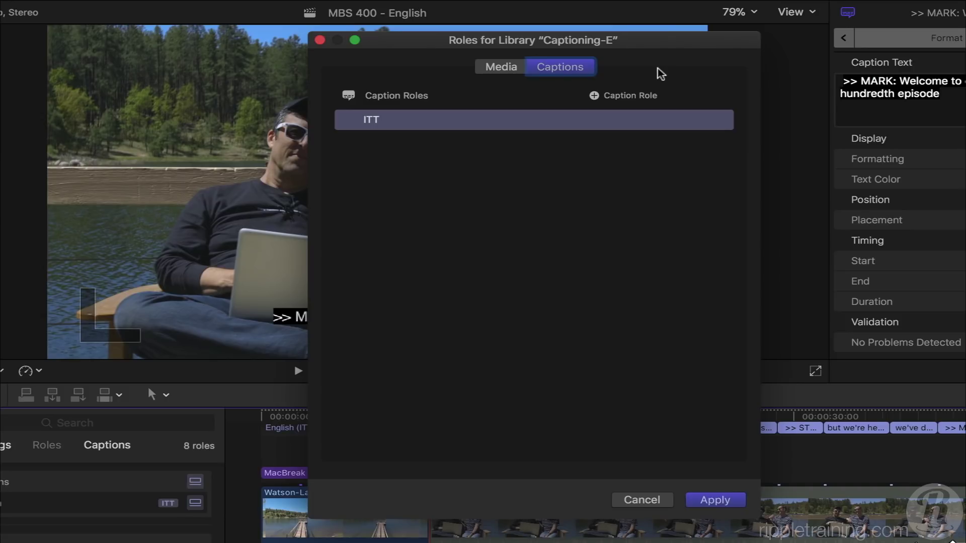
pyautogui.click(594, 96)
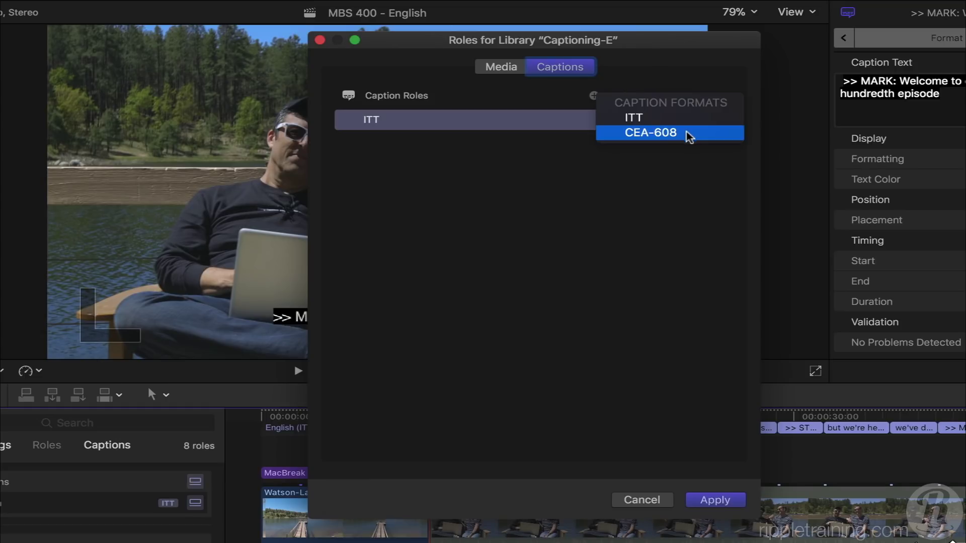
pyautogui.press('Escape')
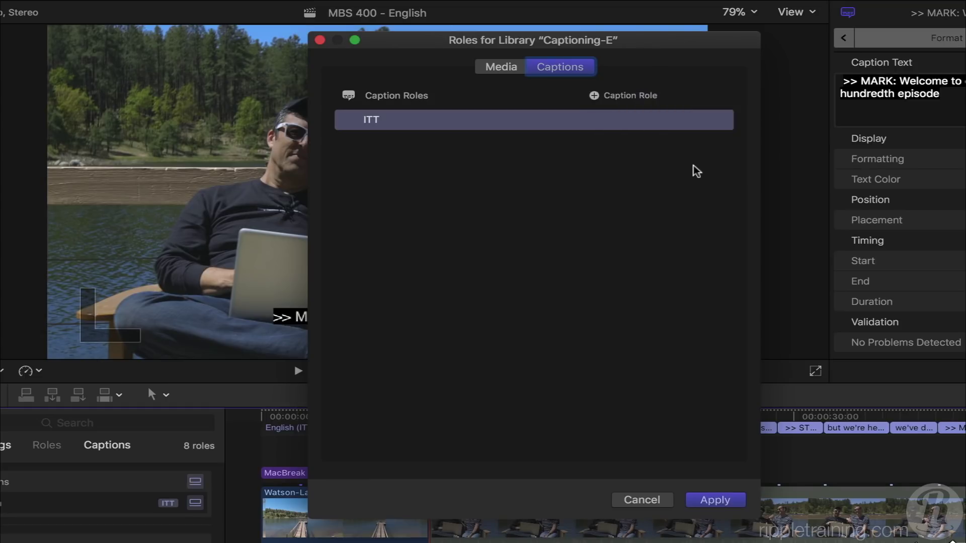
# - Add Spanish (Latin America) as a language under the ITT caption role and apply
pyautogui.click(700, 122)
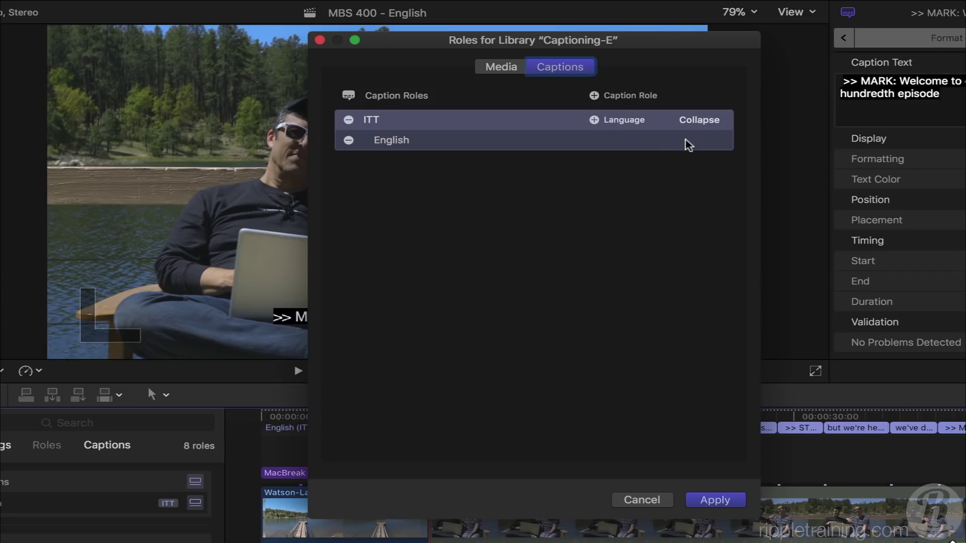
pyautogui.click(617, 120)
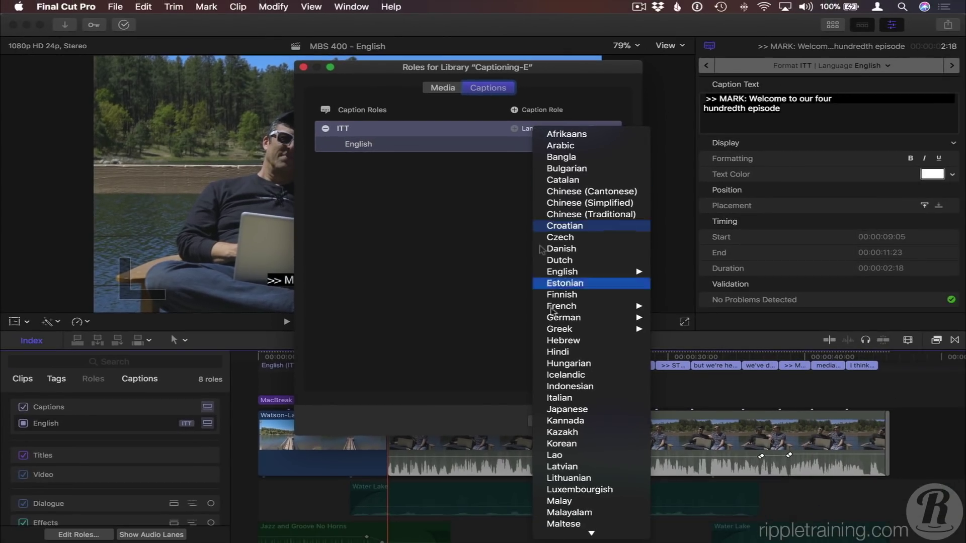
pyautogui.moveTo(585, 459)
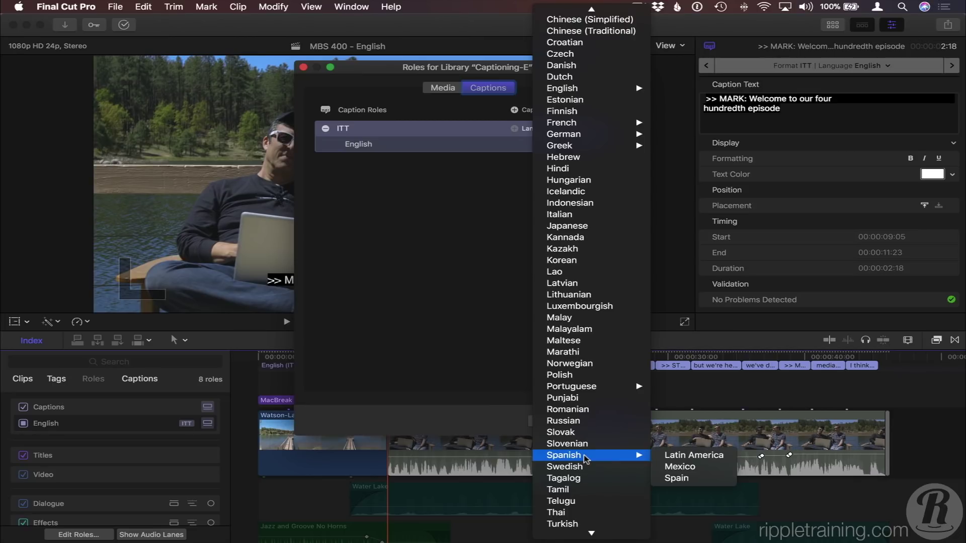
pyautogui.click(695, 455)
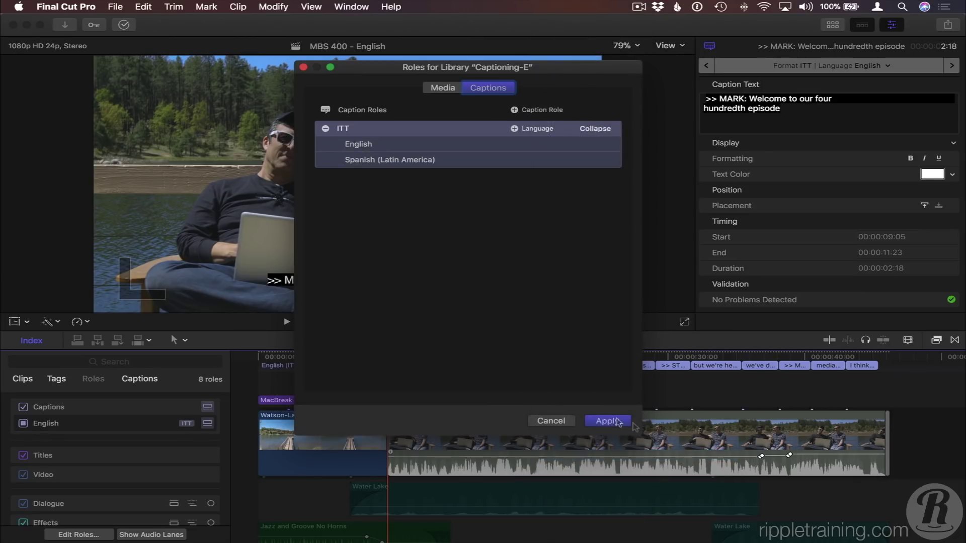
pyautogui.click(600, 425)
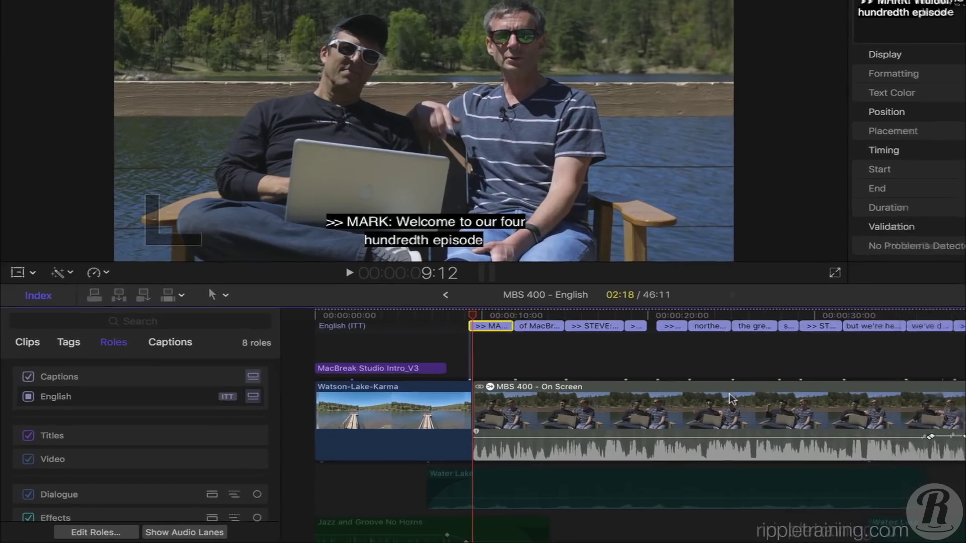
pyautogui.hotkey('ctrl', 'shift', 'c')
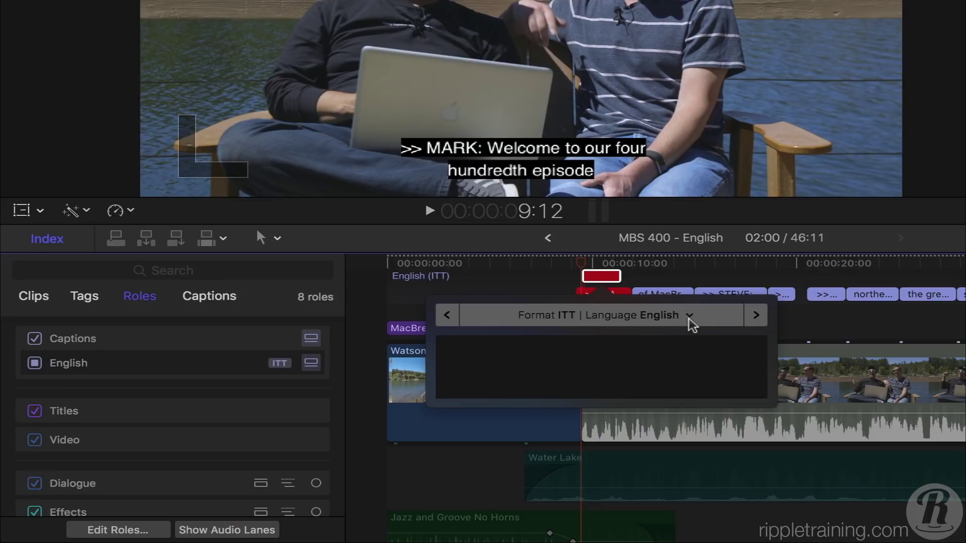
pyautogui.click(689, 316)
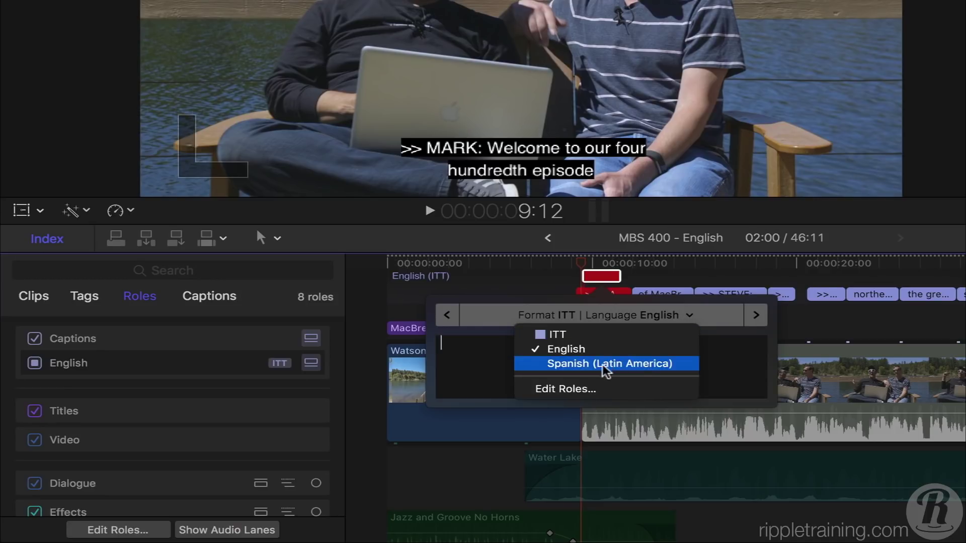
pyautogui.click(681, 364)
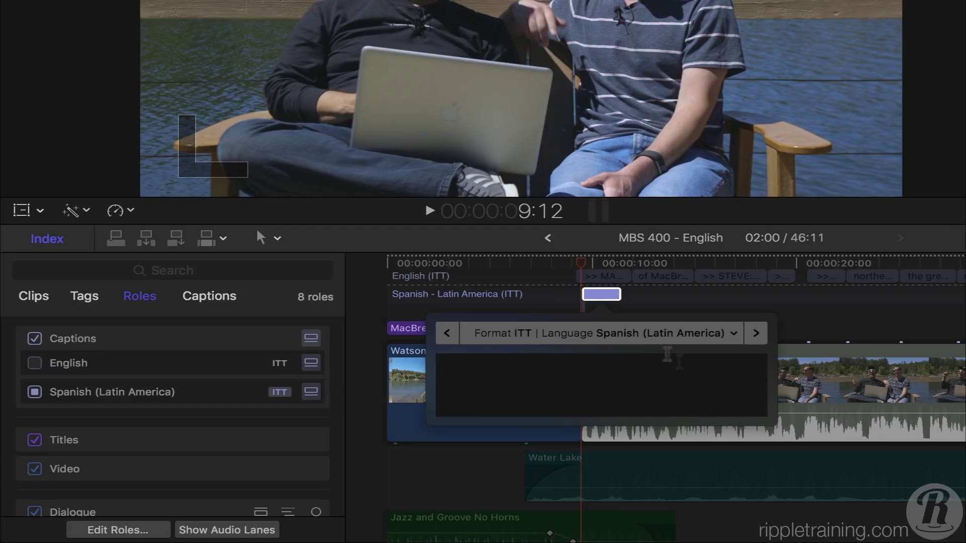
pyautogui.click(612, 300)
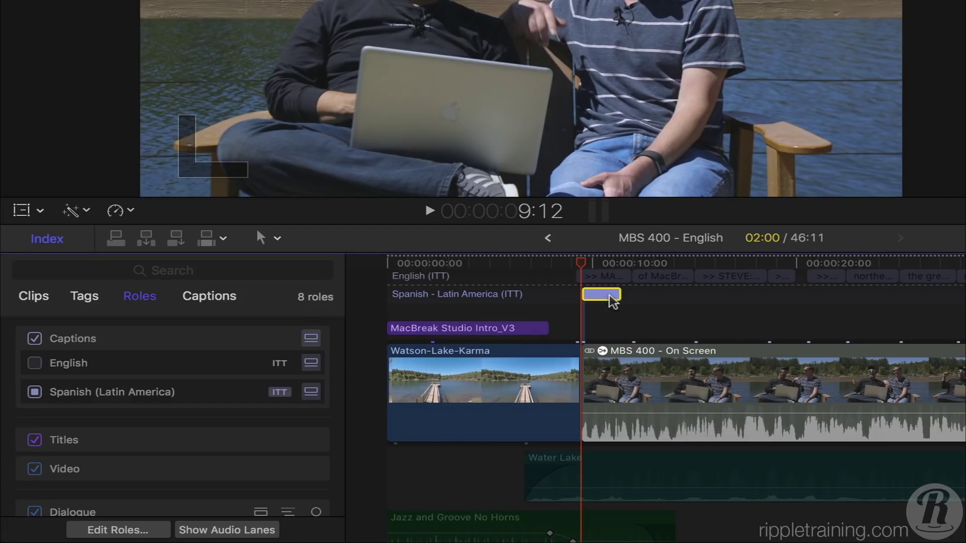
pyautogui.press('Delete')
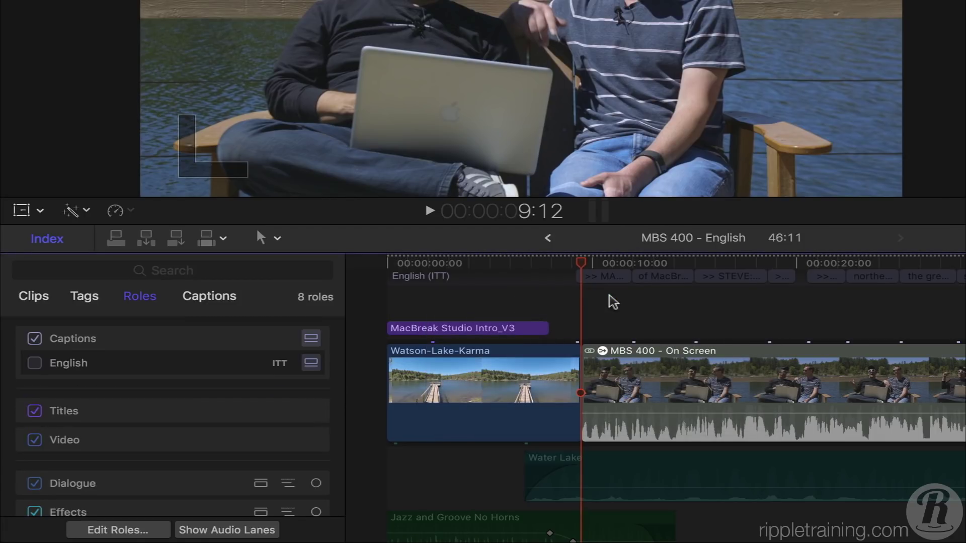
# - Duplicate all English captions into a Spanish - Mexico lane and confirm the new role in Edit Roles
pyautogui.click(35, 362)
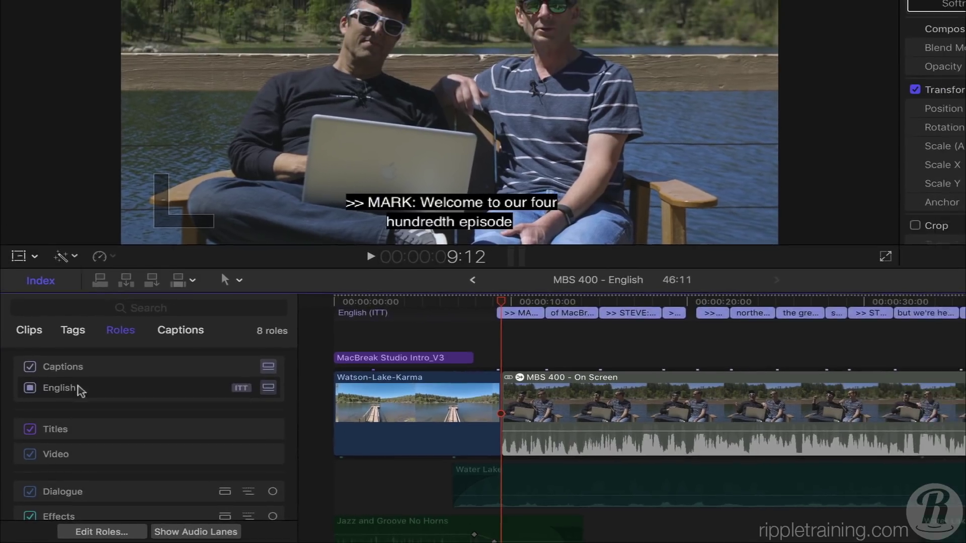
pyautogui.click(75, 390)
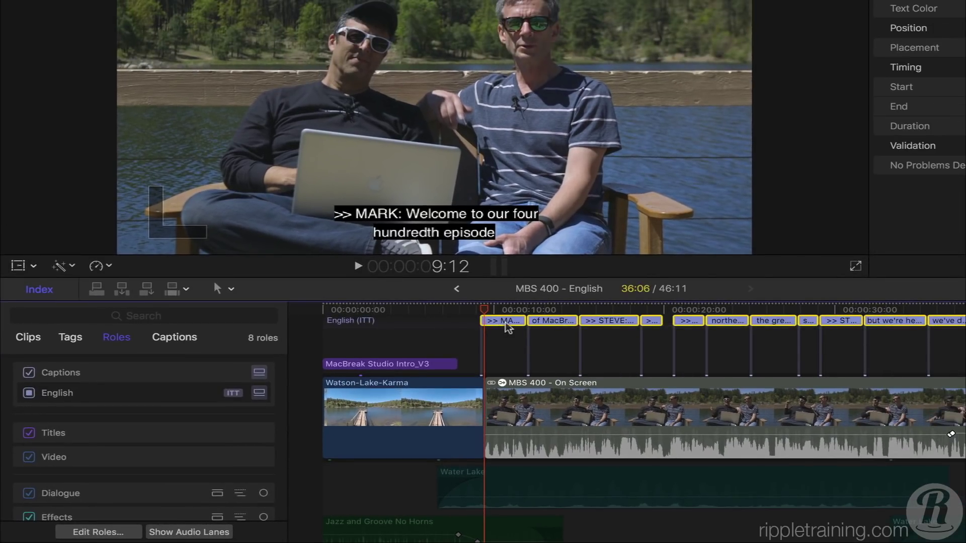
pyautogui.rightClick(508, 328)
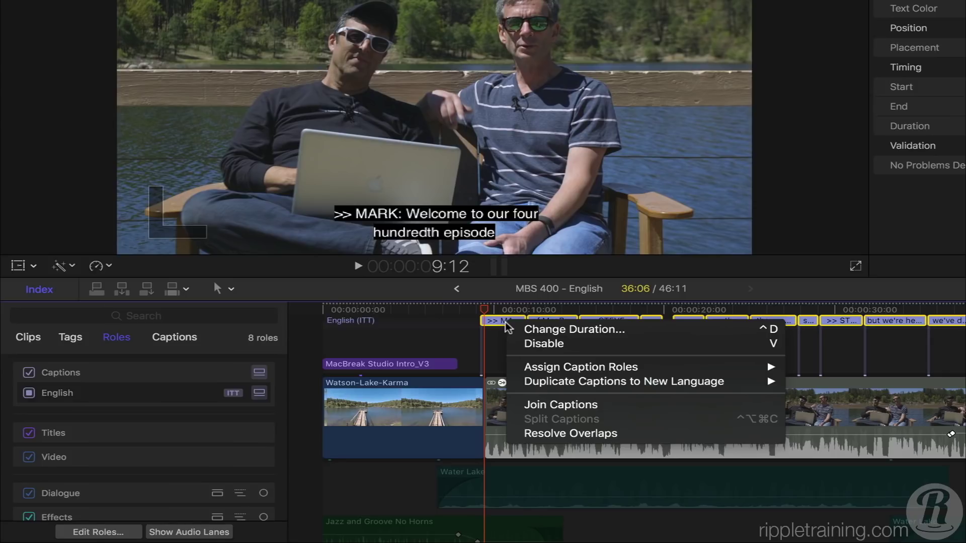
pyautogui.moveTo(719, 385)
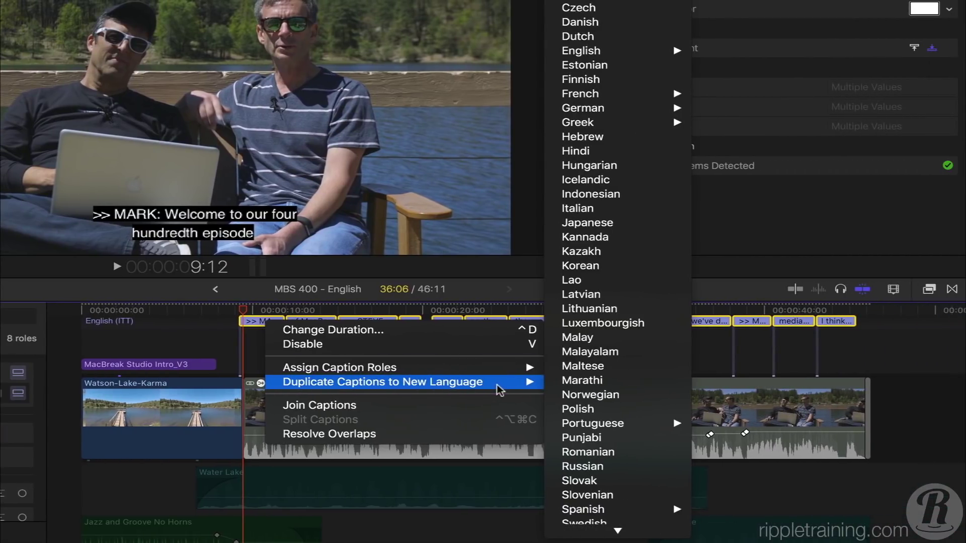
pyautogui.moveTo(617, 514)
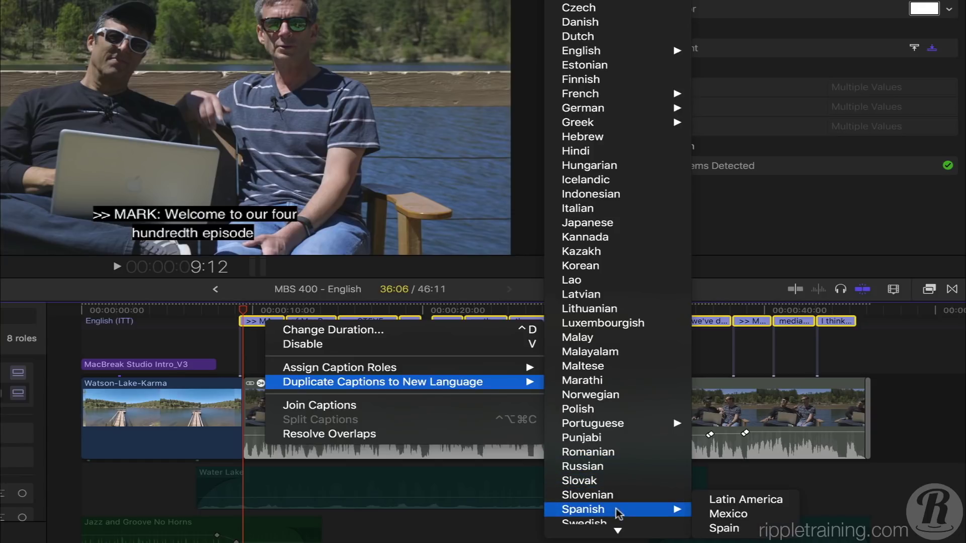
pyautogui.click(757, 513)
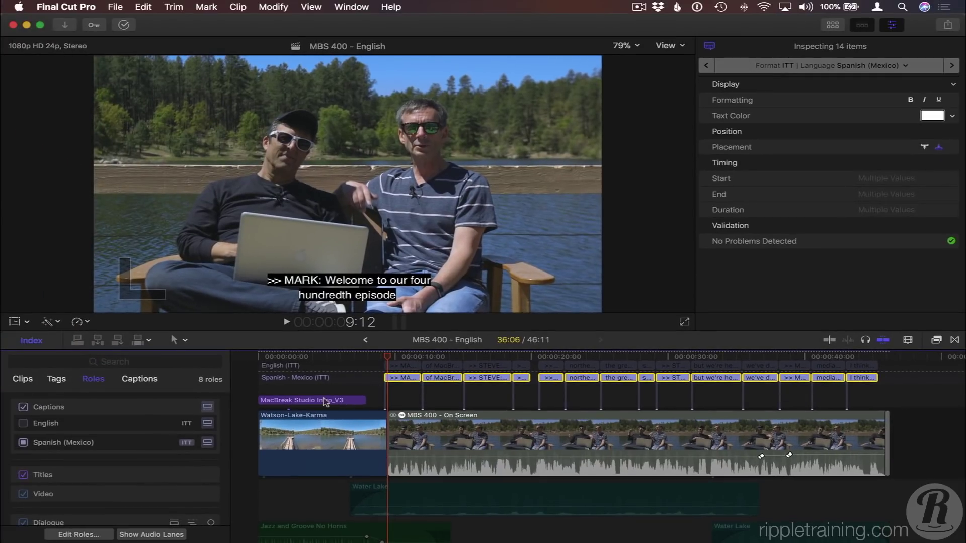
pyautogui.click(79, 534)
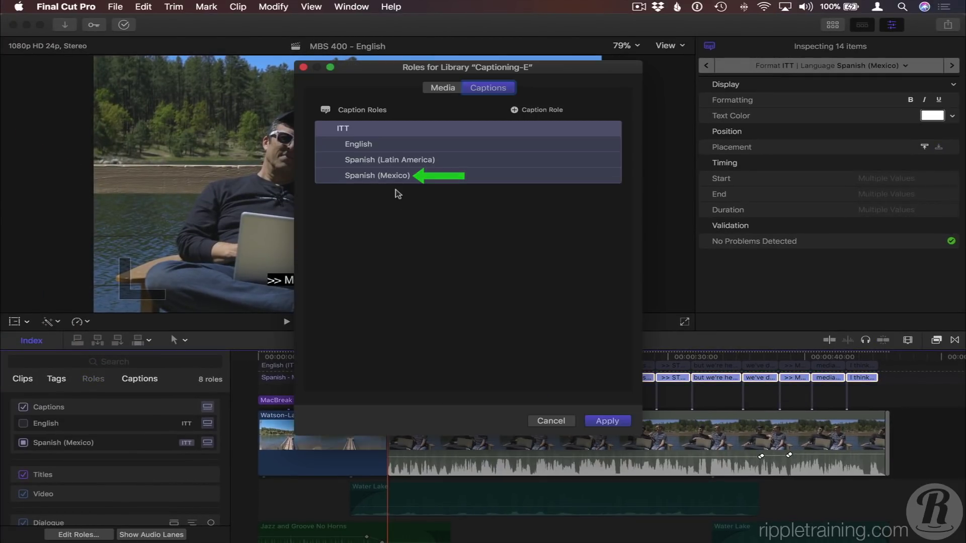
pyautogui.click(555, 420)
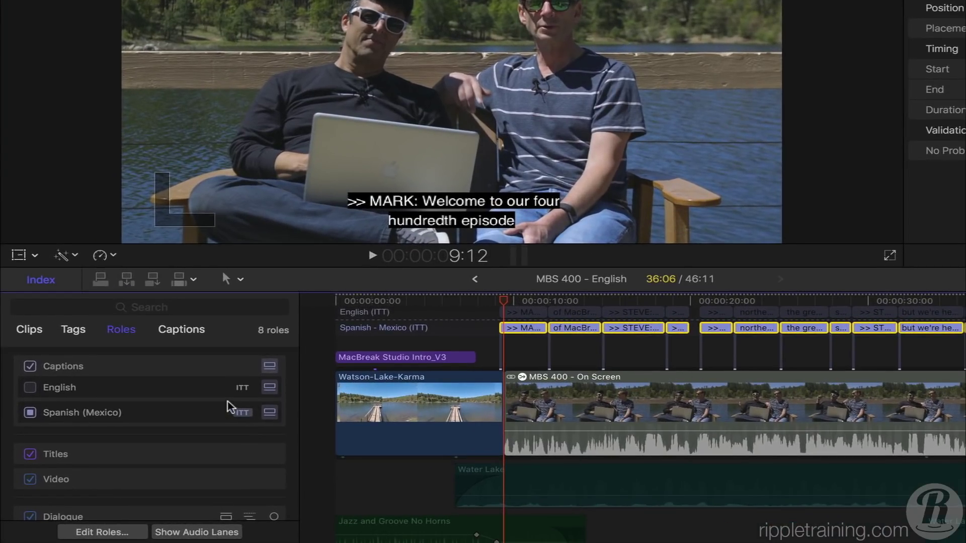
pyautogui.click(30, 388)
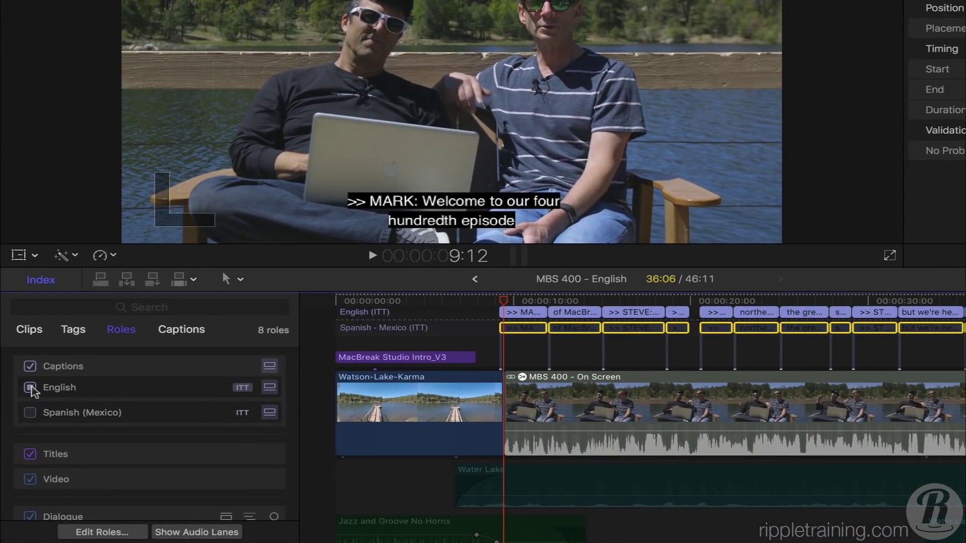
pyautogui.click(30, 412)
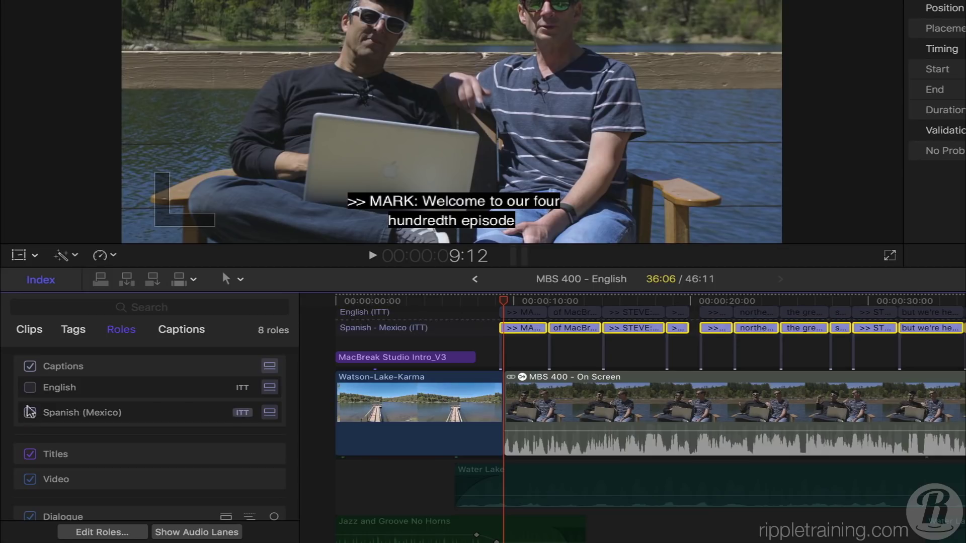
pyautogui.click(271, 389)
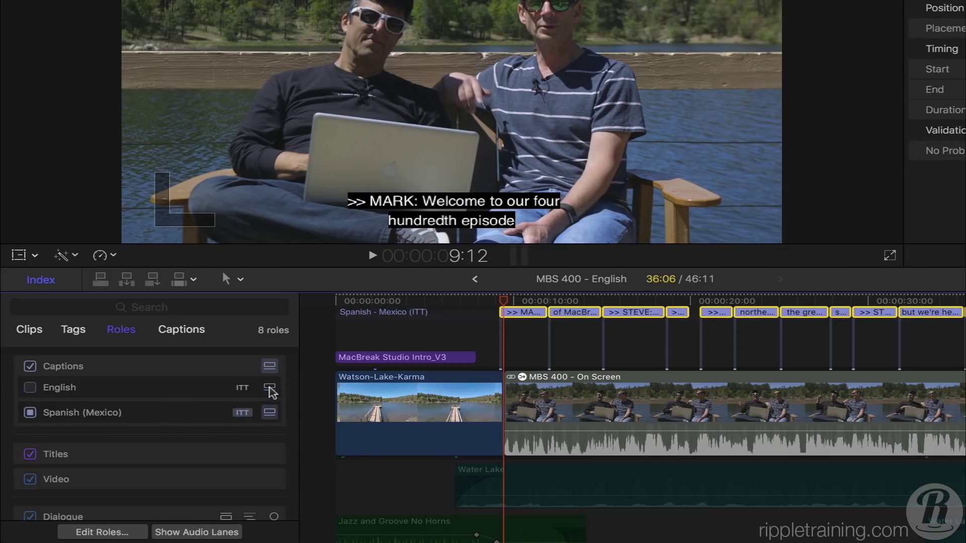
pyautogui.click(269, 413)
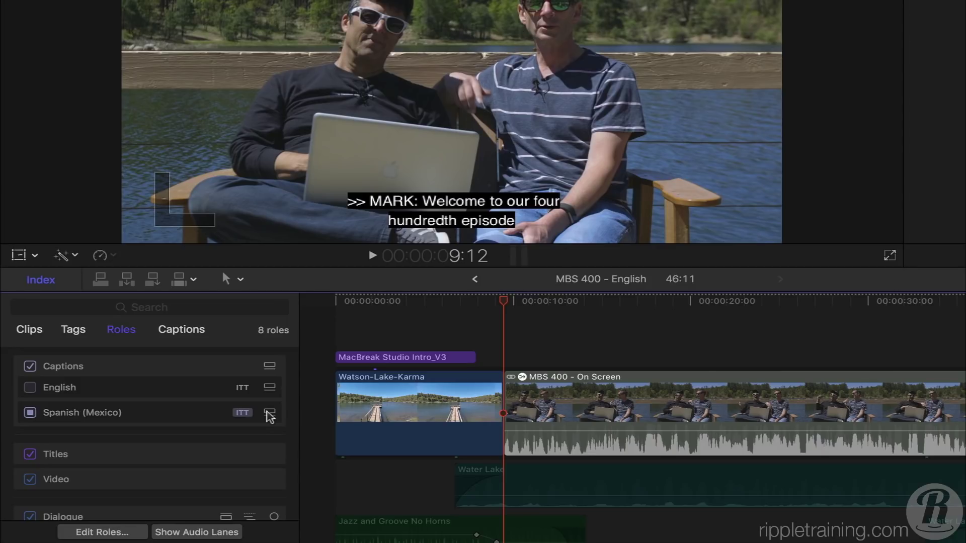
pyautogui.click(270, 413)
pyautogui.click(270, 388)
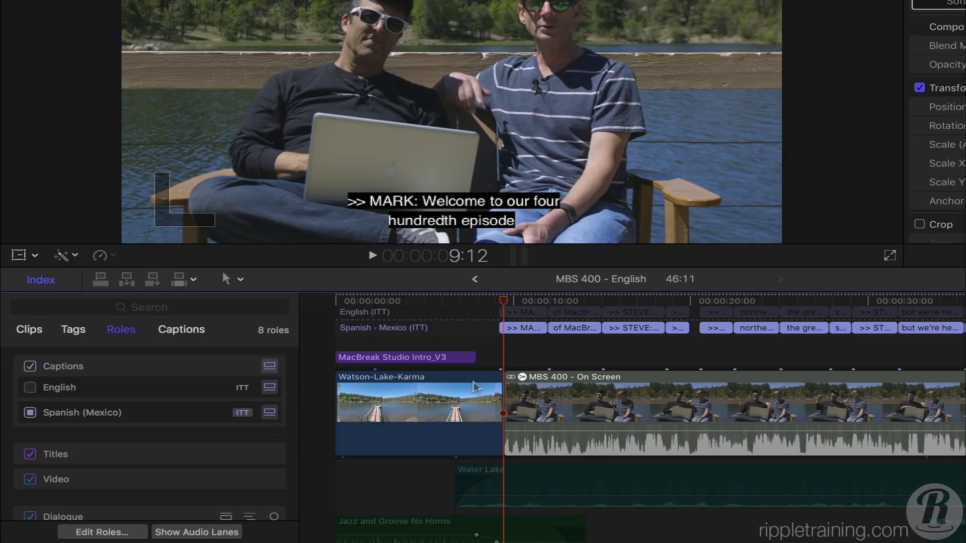
pyautogui.click(526, 330)
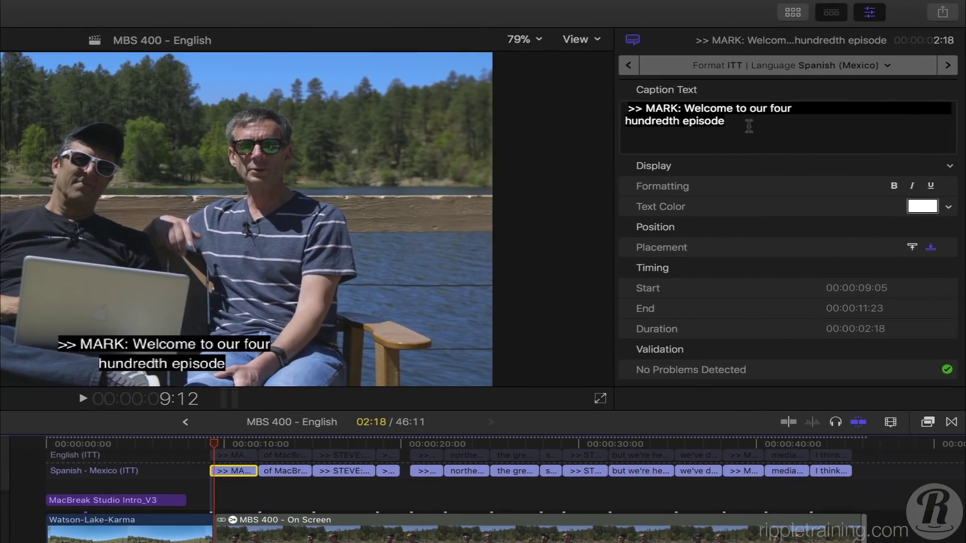
pyautogui.click(749, 126)
pyautogui.moveTo(684, 109); pyautogui.dragTo(765, 140)
pyautogui.press('BackSpace')
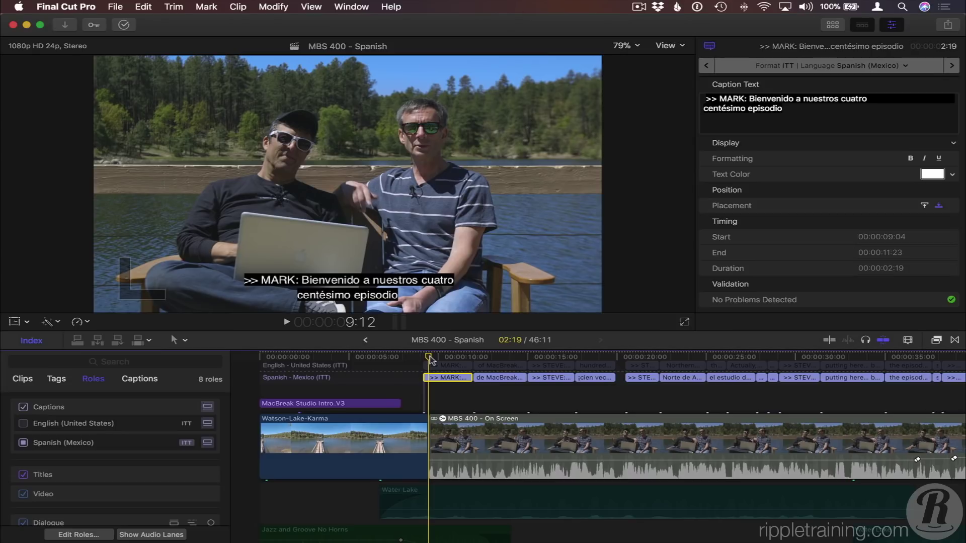
pyautogui.click(121, 7)
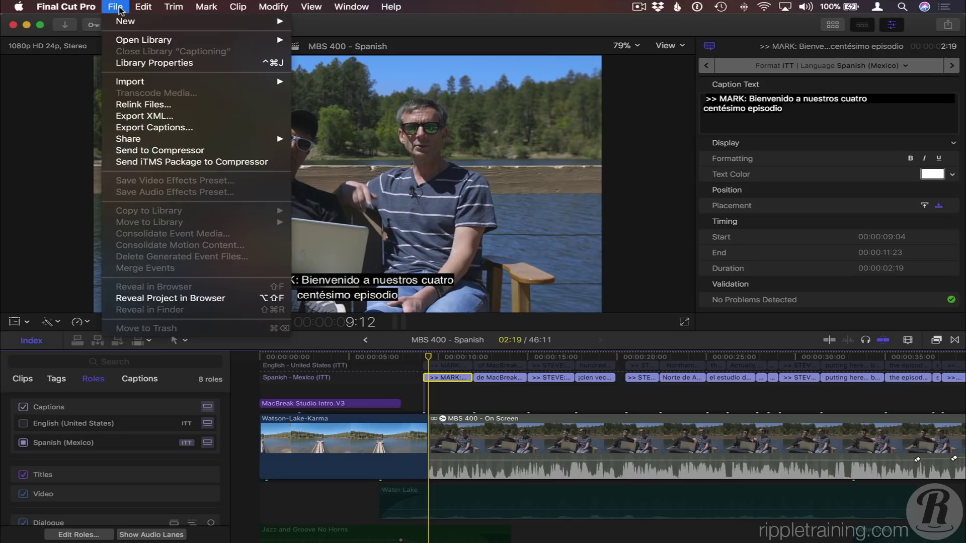
pyautogui.click(206, 130)
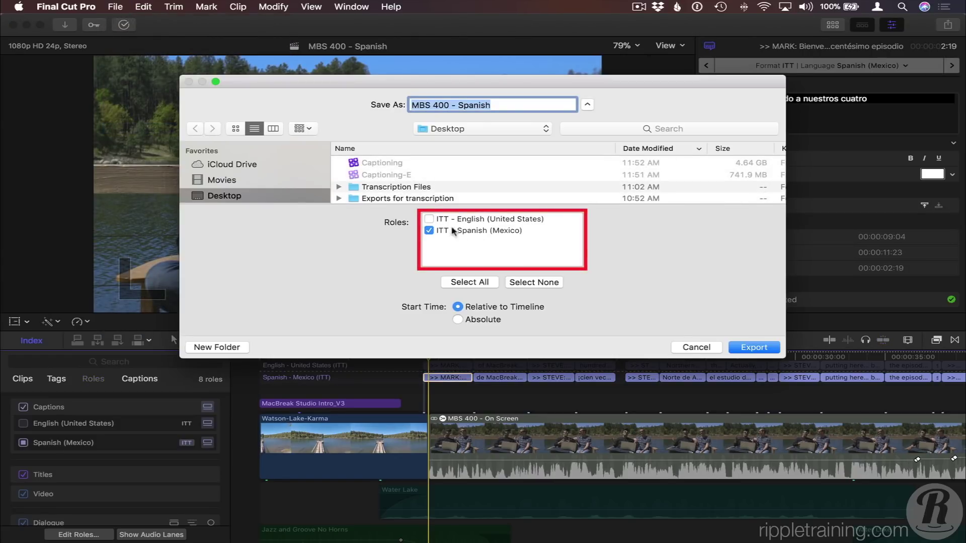
pyautogui.click(429, 219)
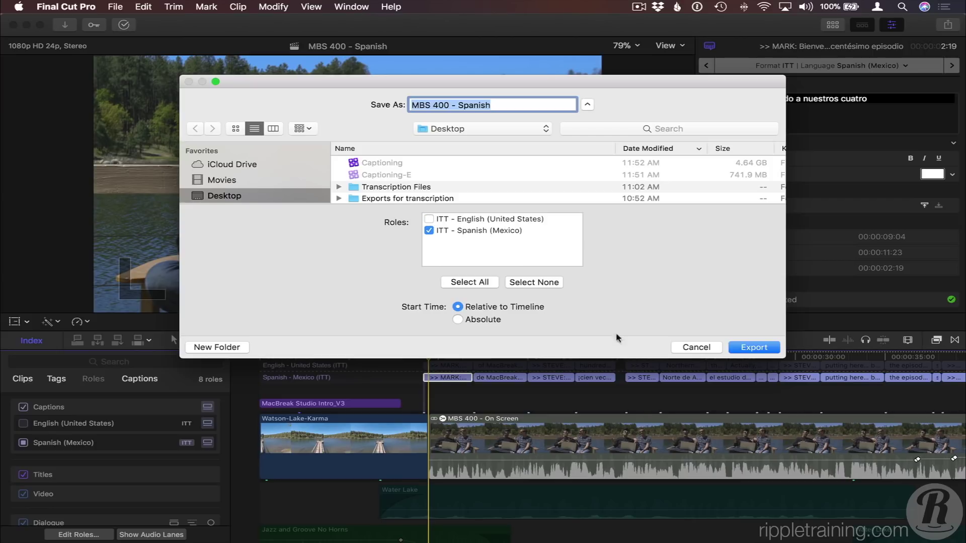
pyautogui.click(704, 349)
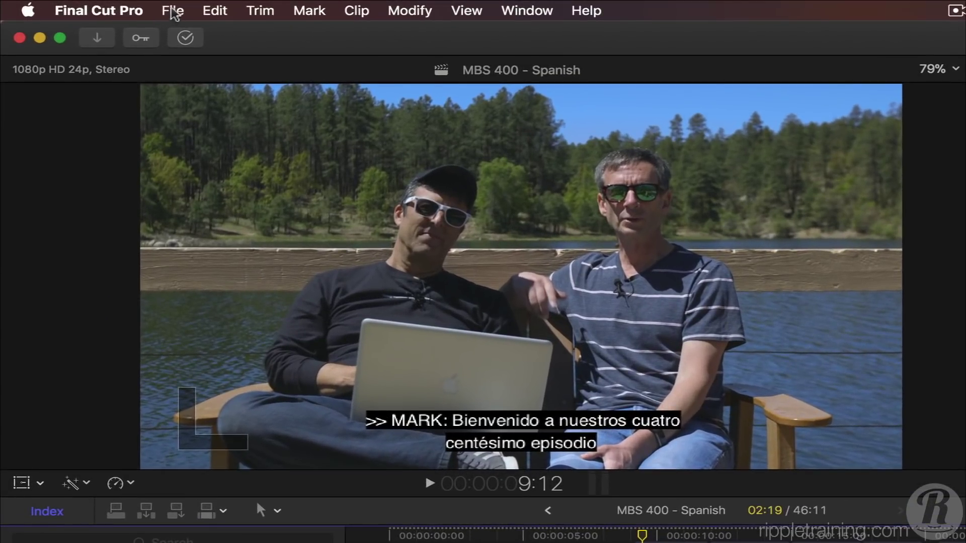
# - Send the iTunes package to Compressor with English subtitles tagged Hearing Impaired (SDH)
pyautogui.click(173, 13)
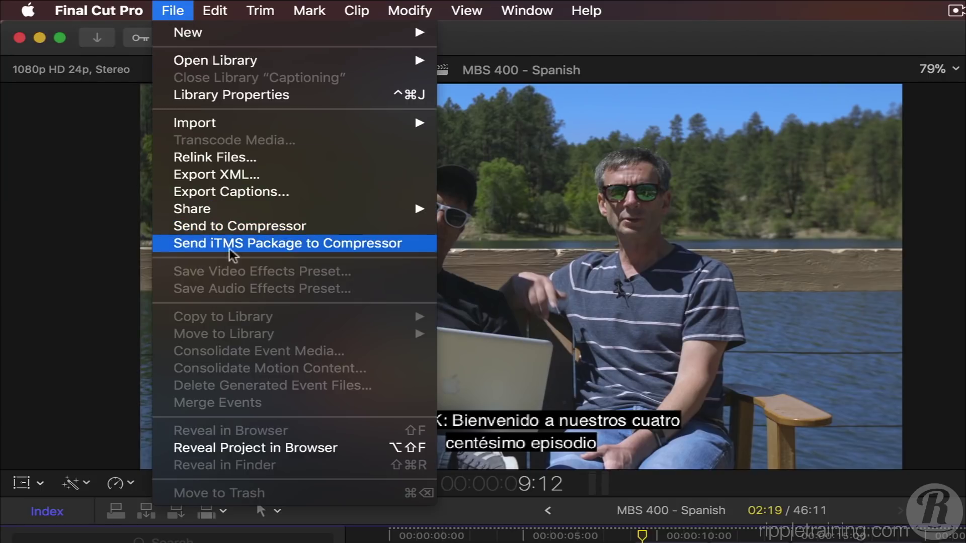
pyautogui.click(408, 245)
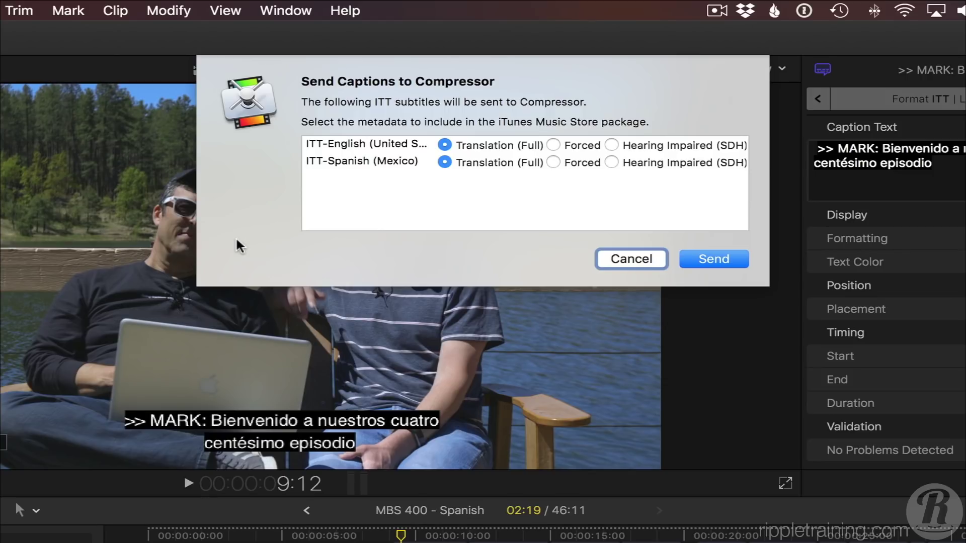
pyautogui.click(611, 146)
pyautogui.click(704, 261)
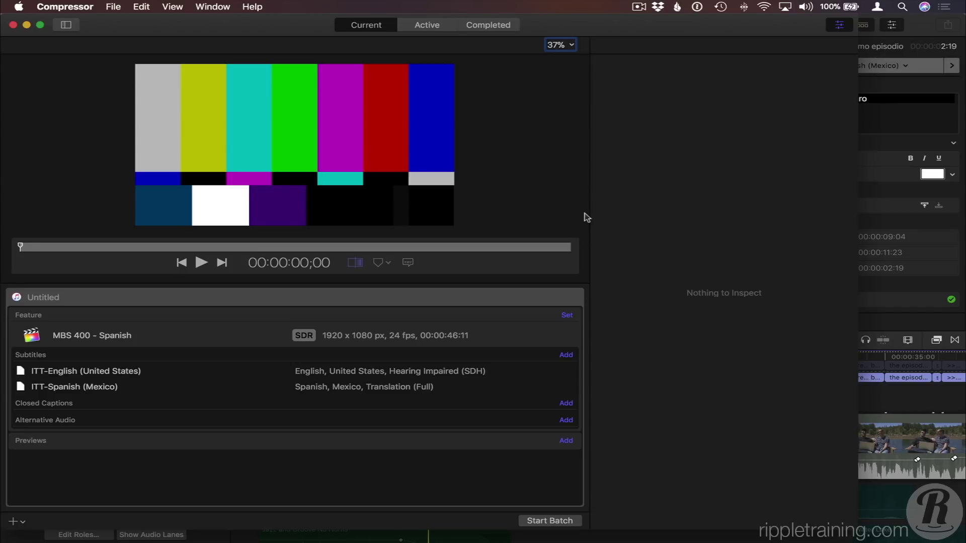
# - Inspect the ITT-English subtitle track's properties and jump to its first caption at 9:04
pyautogui.click(129, 373)
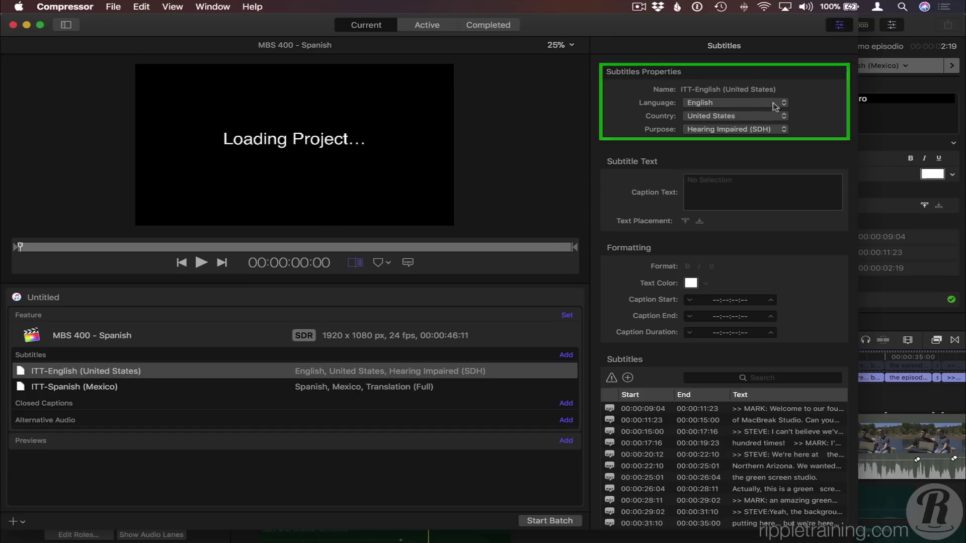
pyautogui.scroll(-1, 777, 106)
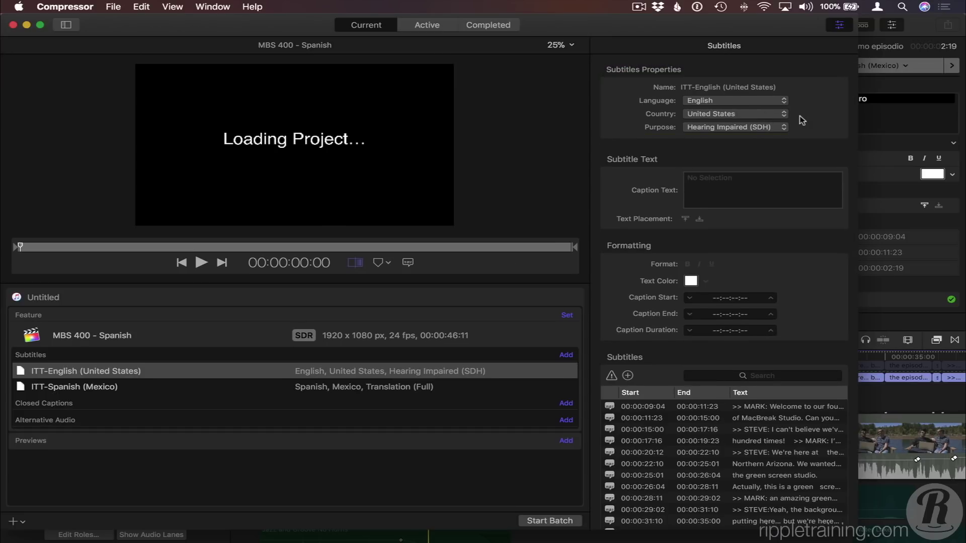
pyautogui.click(702, 408)
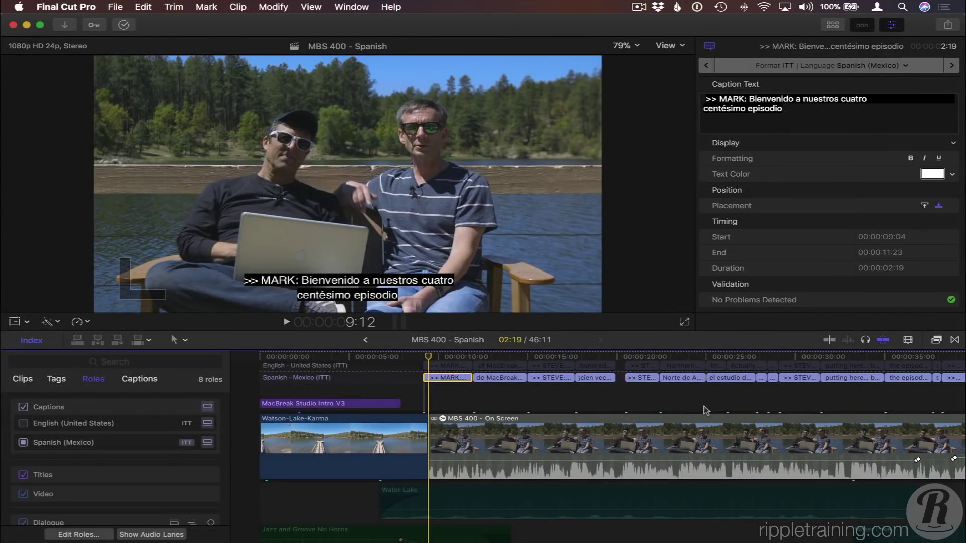
# - Send MBS 400 - Spanish to Compressor as a batch with ITT-English (United States) captions
pyautogui.click(117, 6)
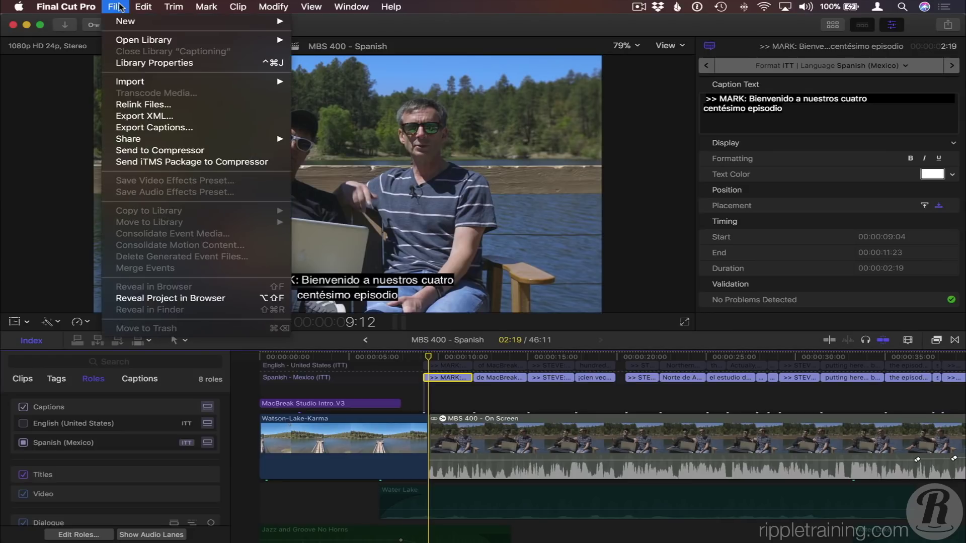
pyautogui.click(222, 150)
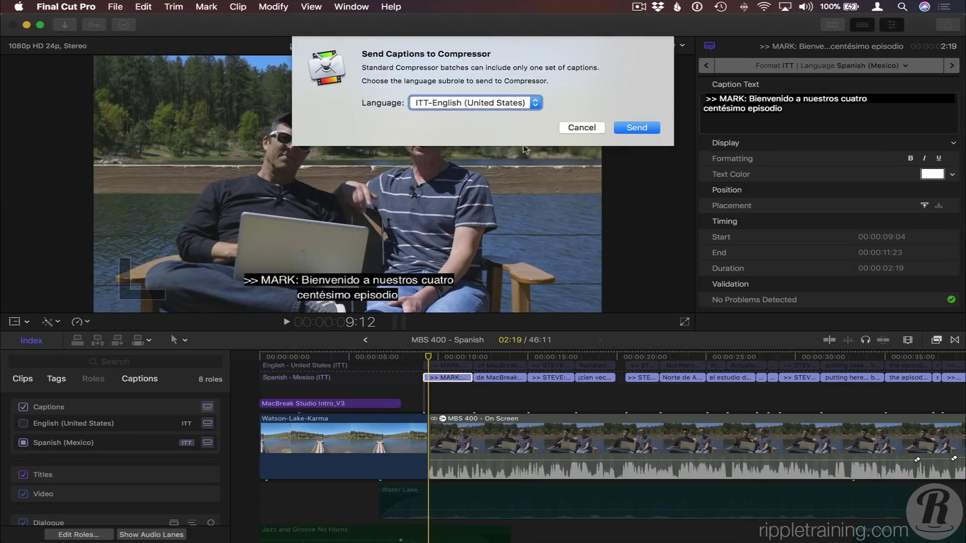
pyautogui.click(533, 103)
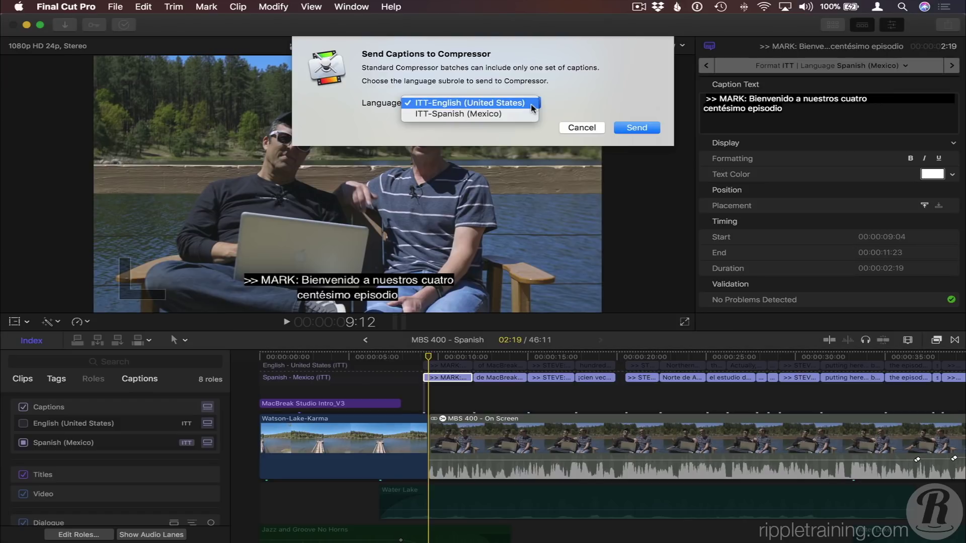
pyautogui.click(532, 104)
pyautogui.click(635, 128)
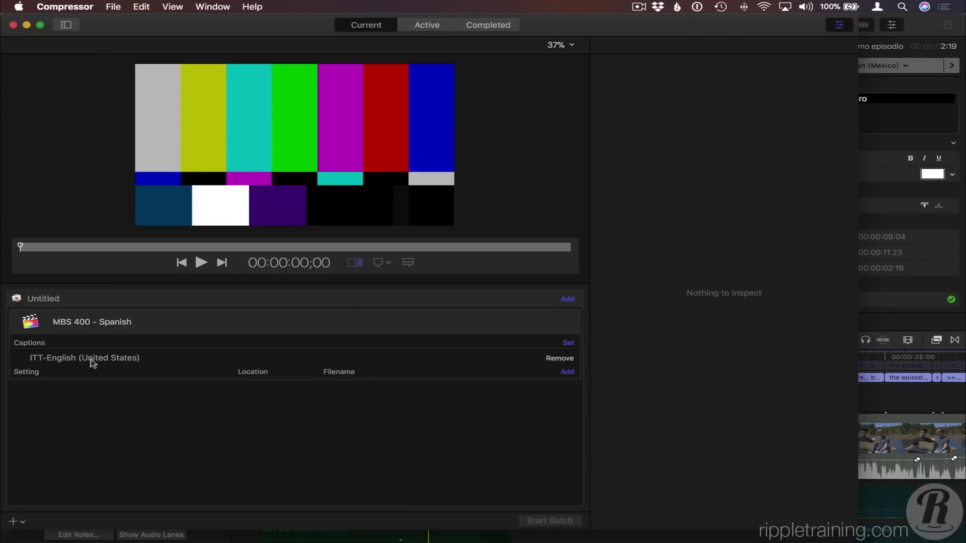
pyautogui.click(93, 358)
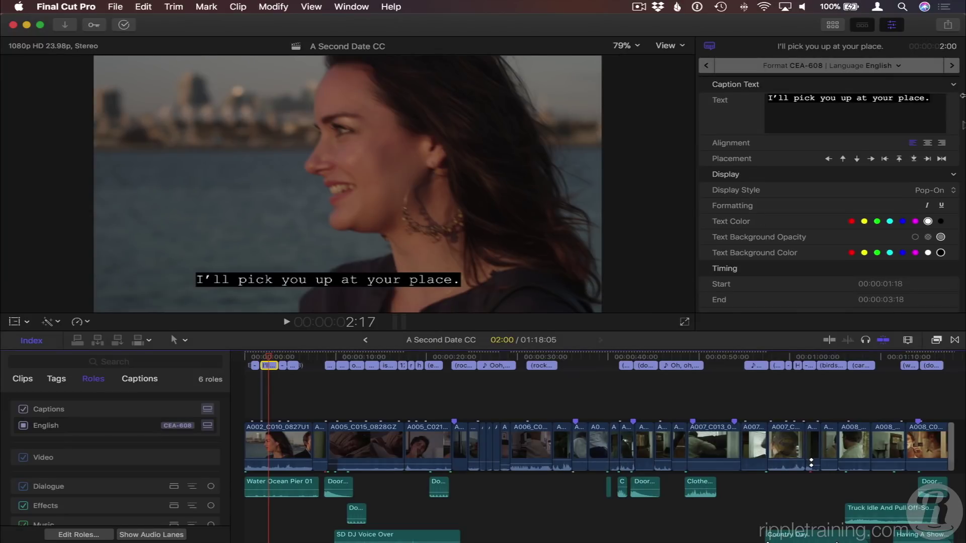
# - Set the Master File export to embed English CEA-608 captions and export each CEA-608 subrole separately
pyautogui.click(948, 25)
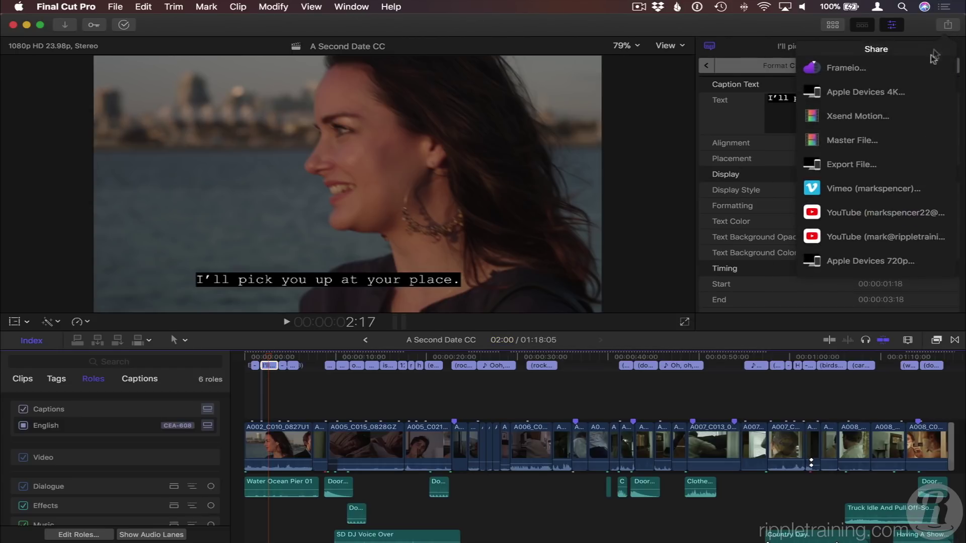
pyautogui.click(901, 141)
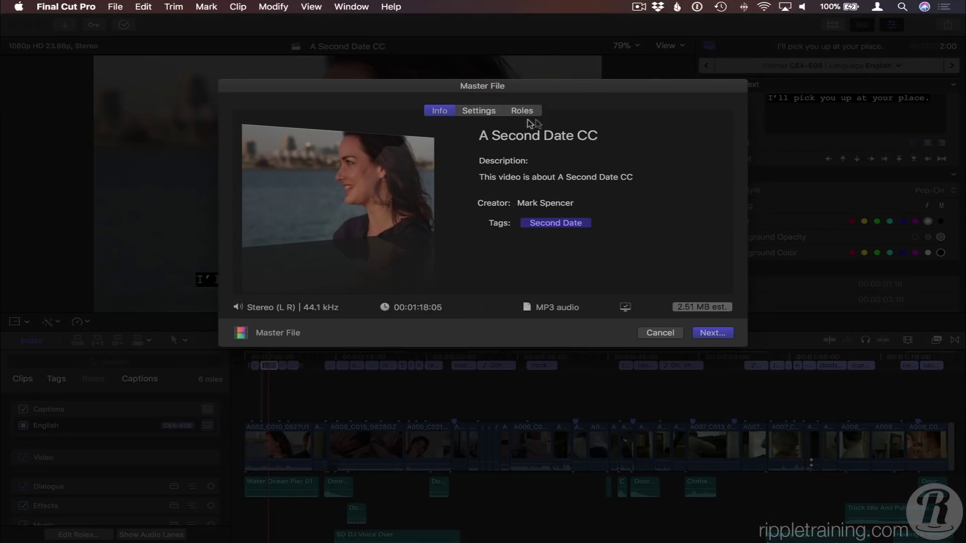
pyautogui.click(486, 115)
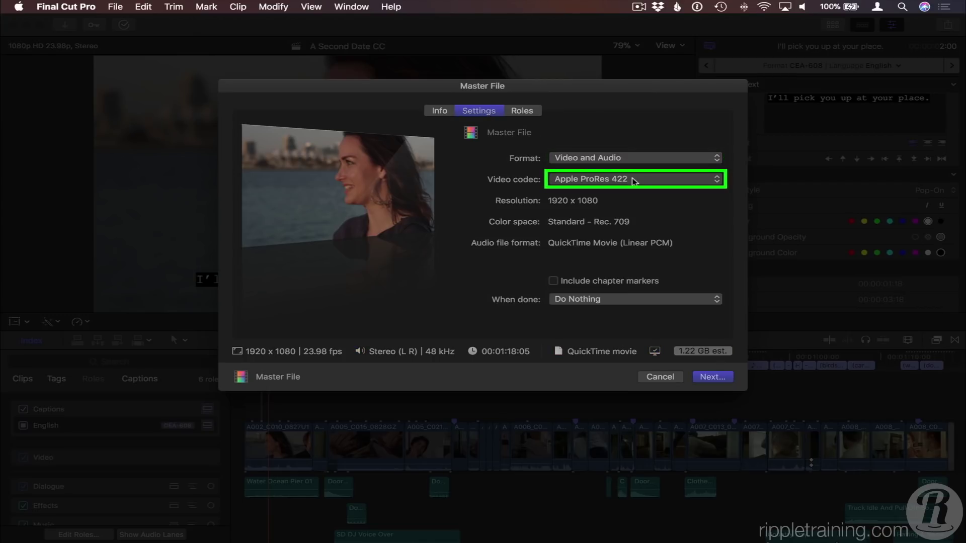
pyautogui.click(527, 113)
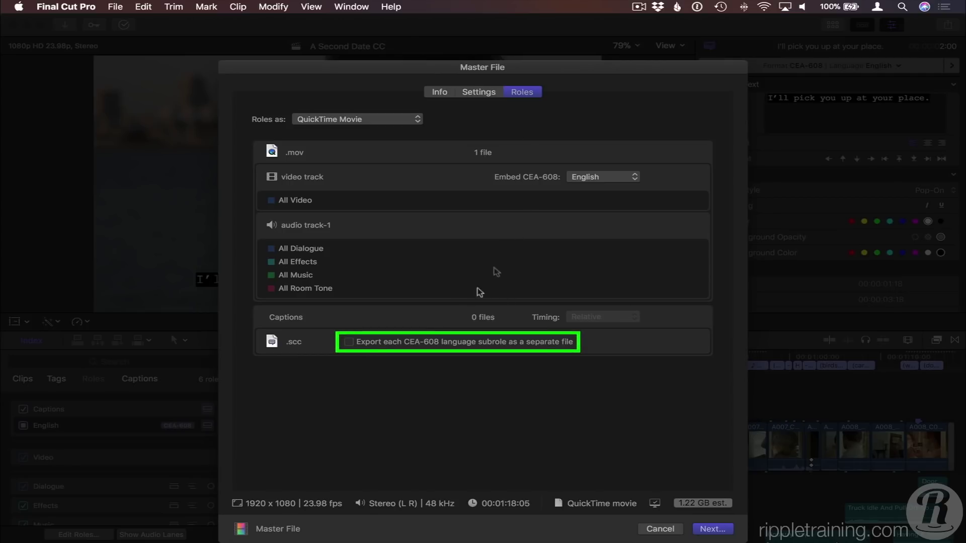
pyautogui.click(348, 342)
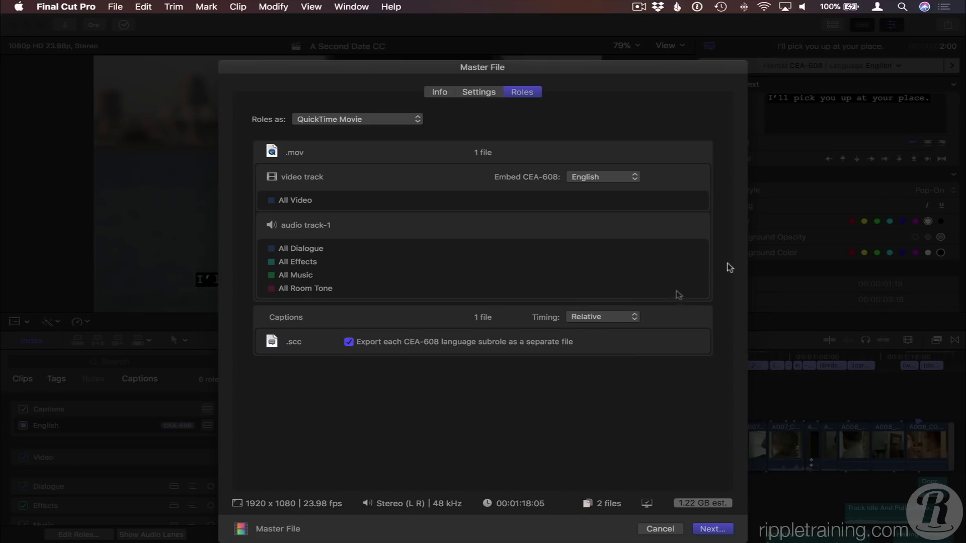
pyautogui.click(615, 178)
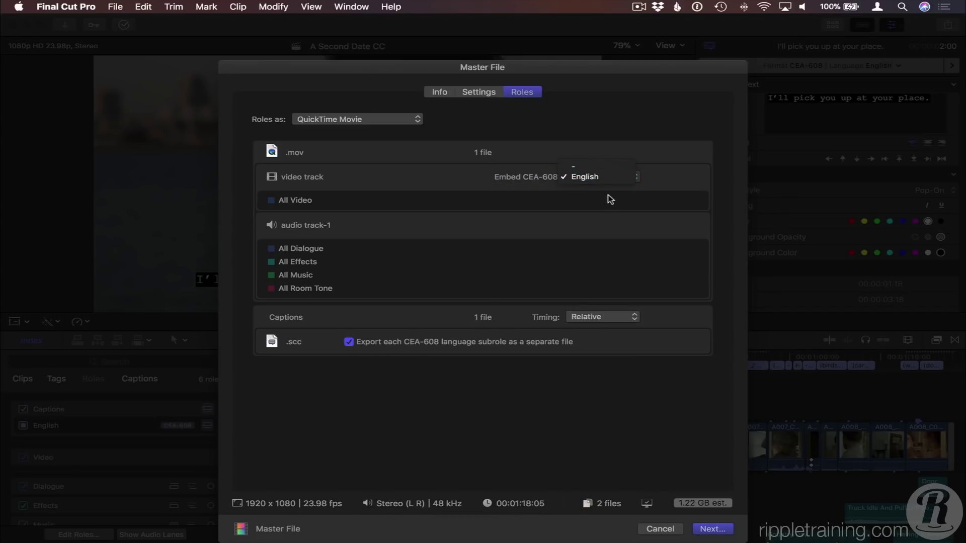
pyautogui.click(610, 199)
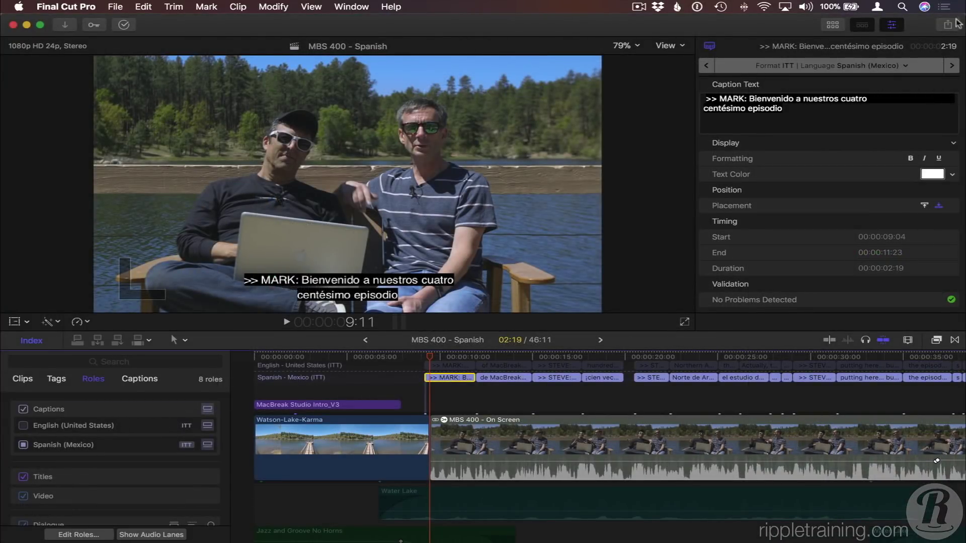
# - Set up a YouTube share that includes English (United States) captions instead of Spanish (Mexico)
pyautogui.click(948, 28)
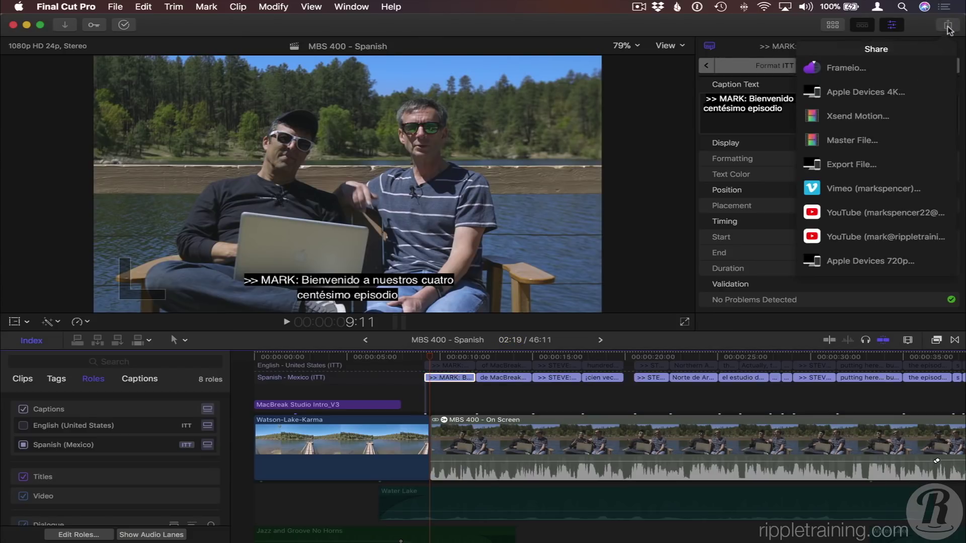
pyautogui.click(918, 217)
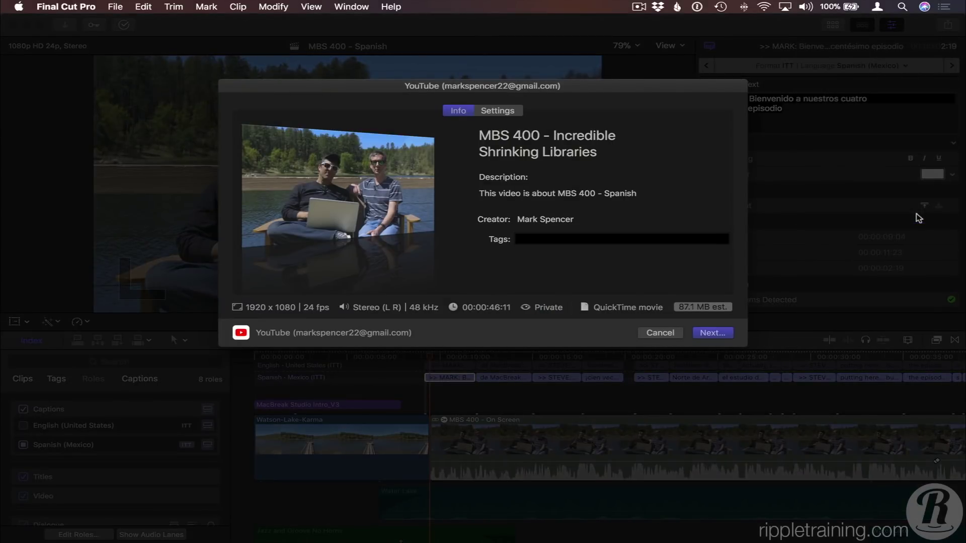
pyautogui.click(509, 112)
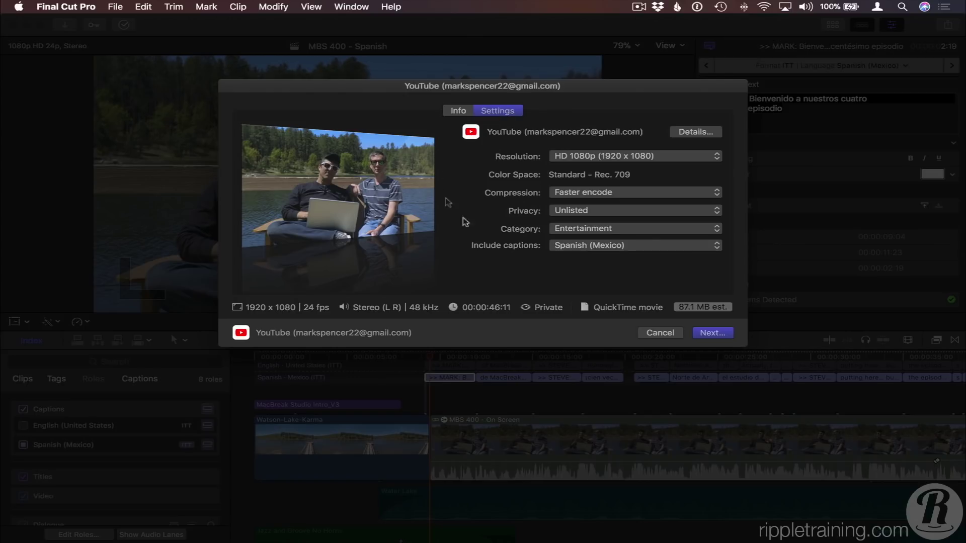
pyautogui.click(694, 246)
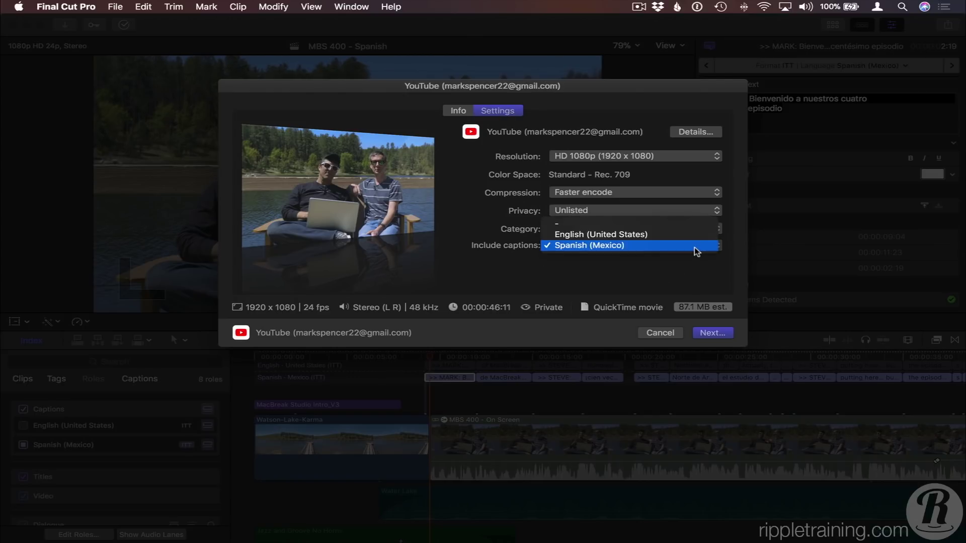
pyautogui.click(693, 237)
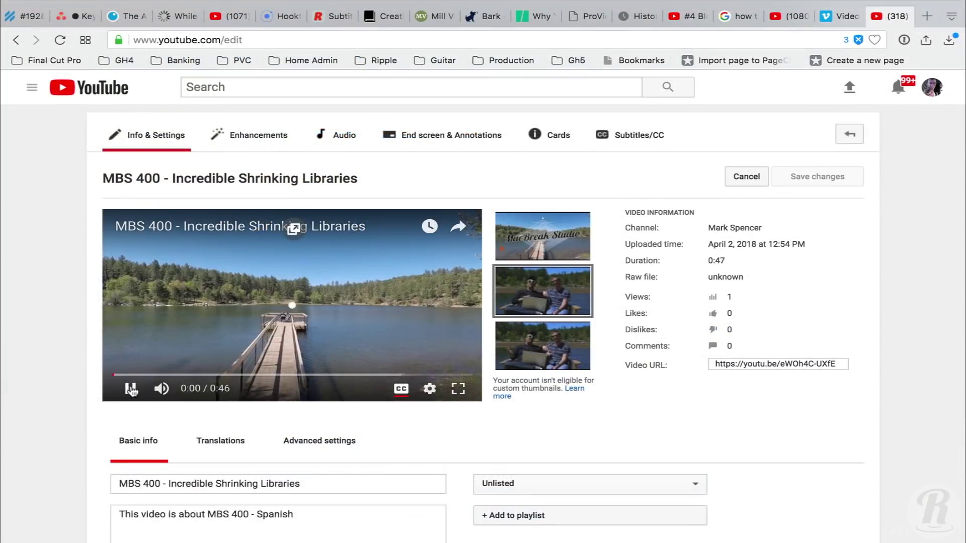
# - Play the uploaded MBS 400 - Incredible Shrinking Libraries video to check its English captions
pyautogui.click(130, 388)
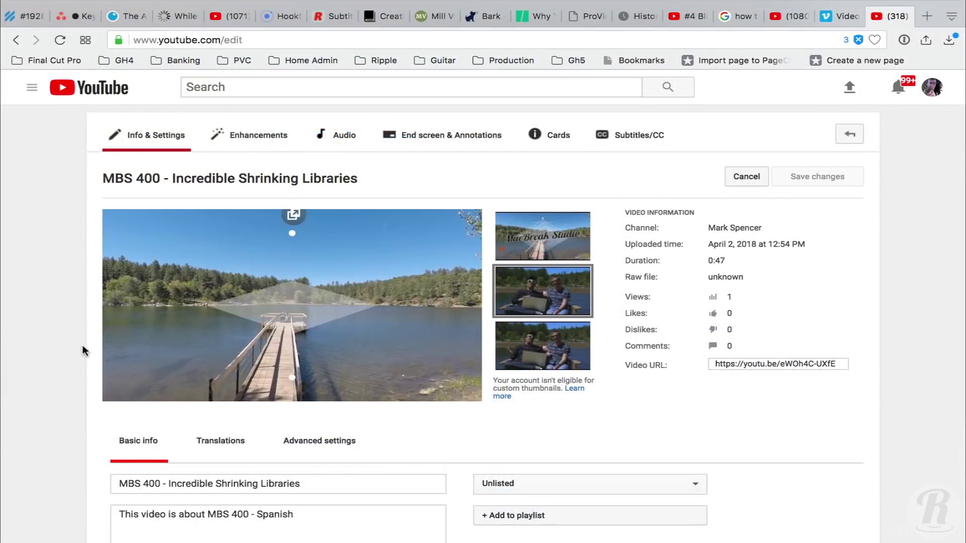